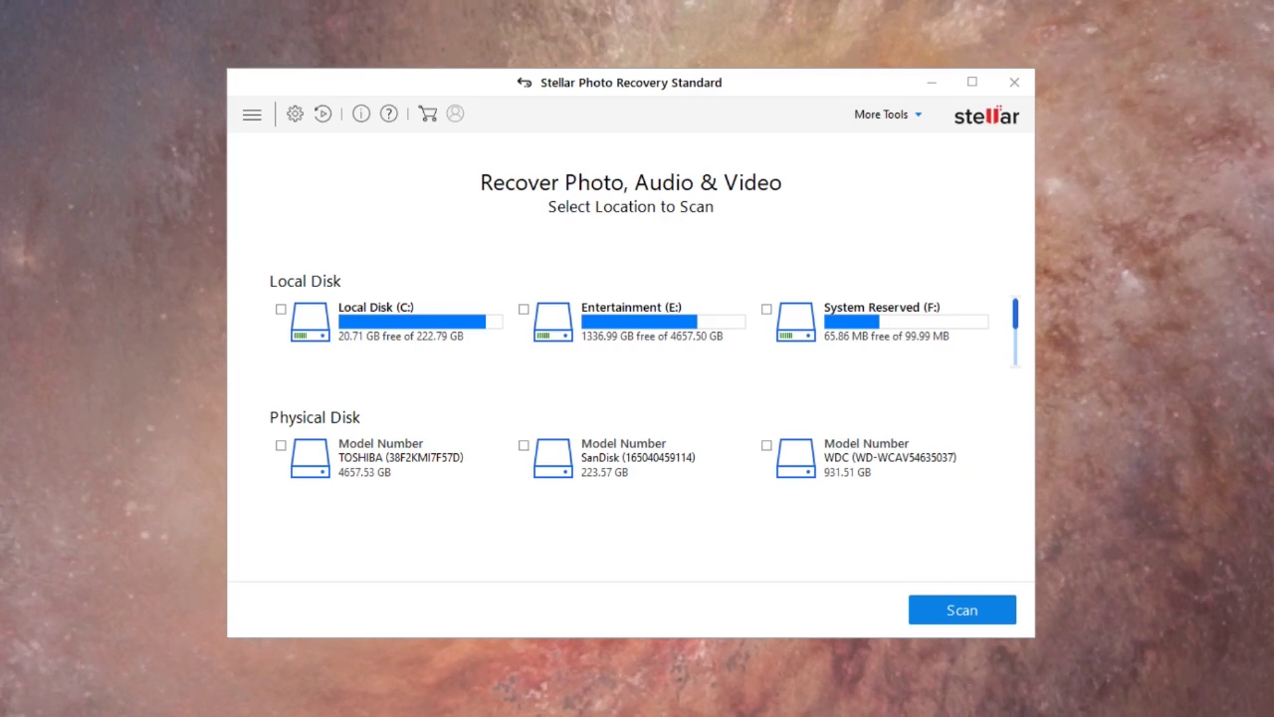
Step: Scan the Entertainment (E:) drive for recoverable media files and dismiss the scan summary
{"action": "left_click", "coordinate": [690, 335]}
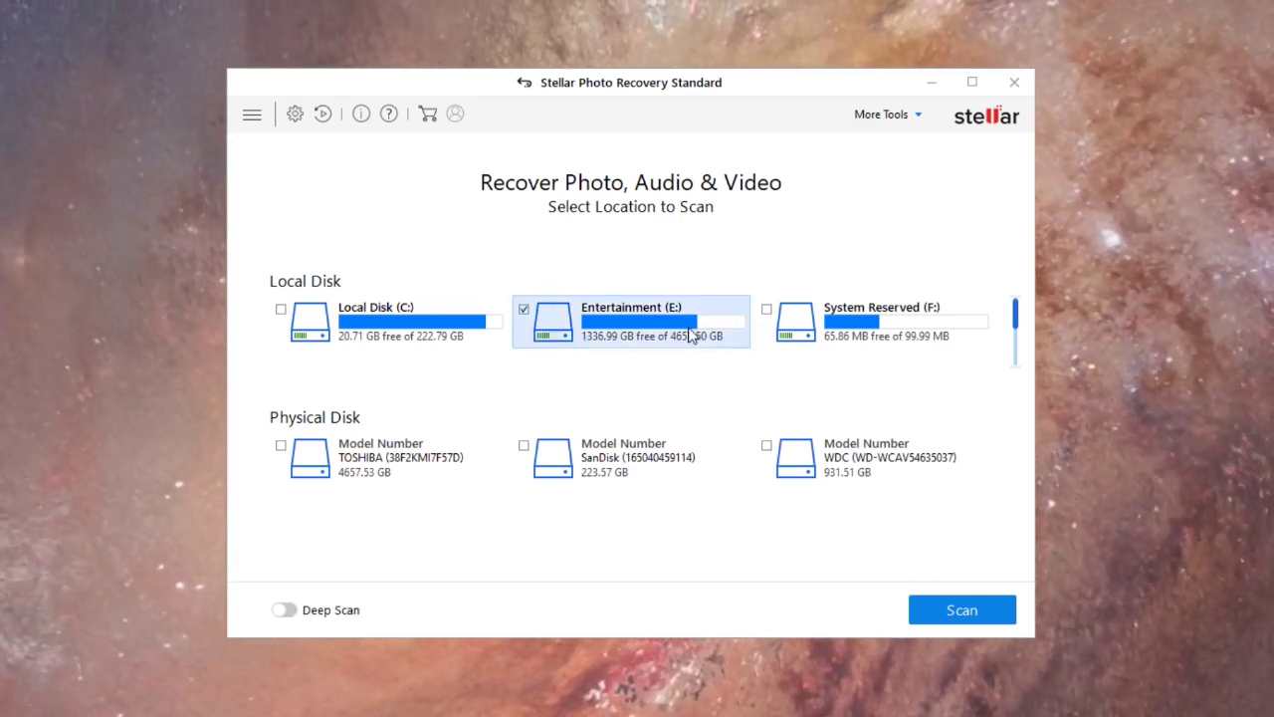
{"action": "left_click", "coordinate": [961, 610]}
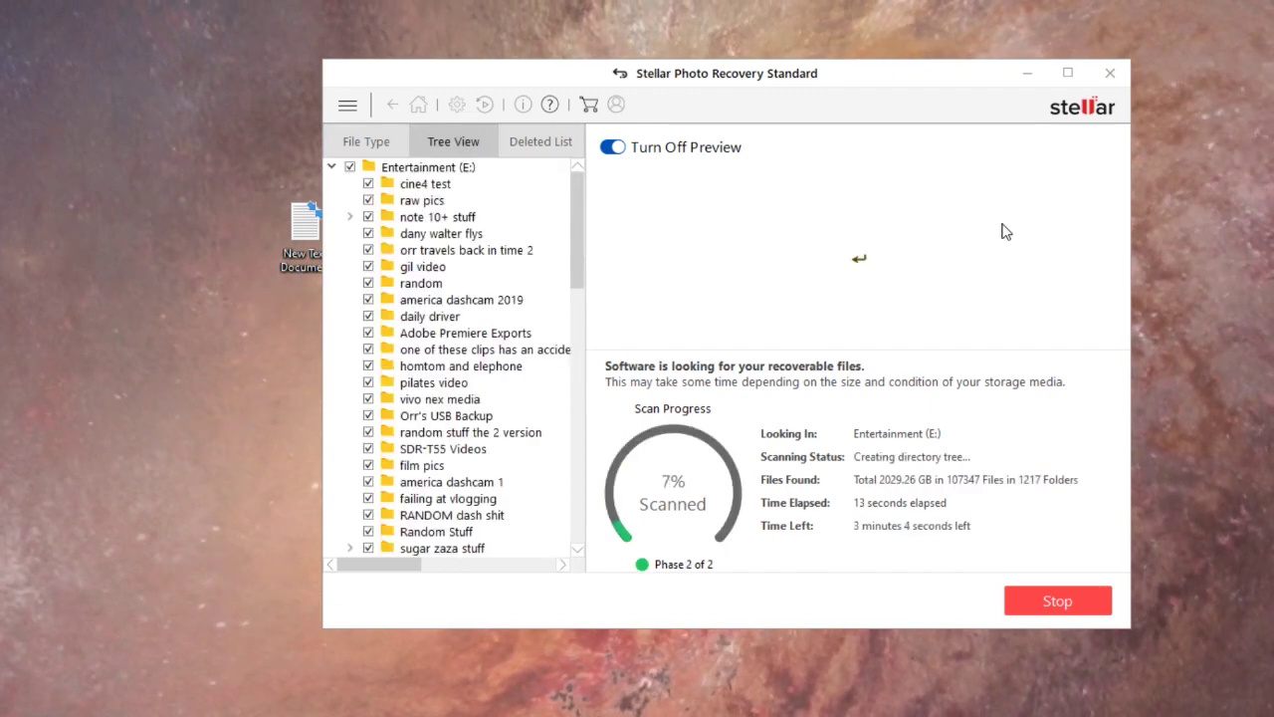
{"action": "left_click", "coordinate": [890, 401]}
{"action": "left_click_drag", "start_coordinate": [832, 72], "coordinate": [721, 91]}
Step: Look through the scanned files on Entertainment (E:) and check its list of deleted files, ending in the folder tree view
{"action": "scroll", "coordinate": [626, 507], "scroll_direction": "down", "scroll_amount": 5}
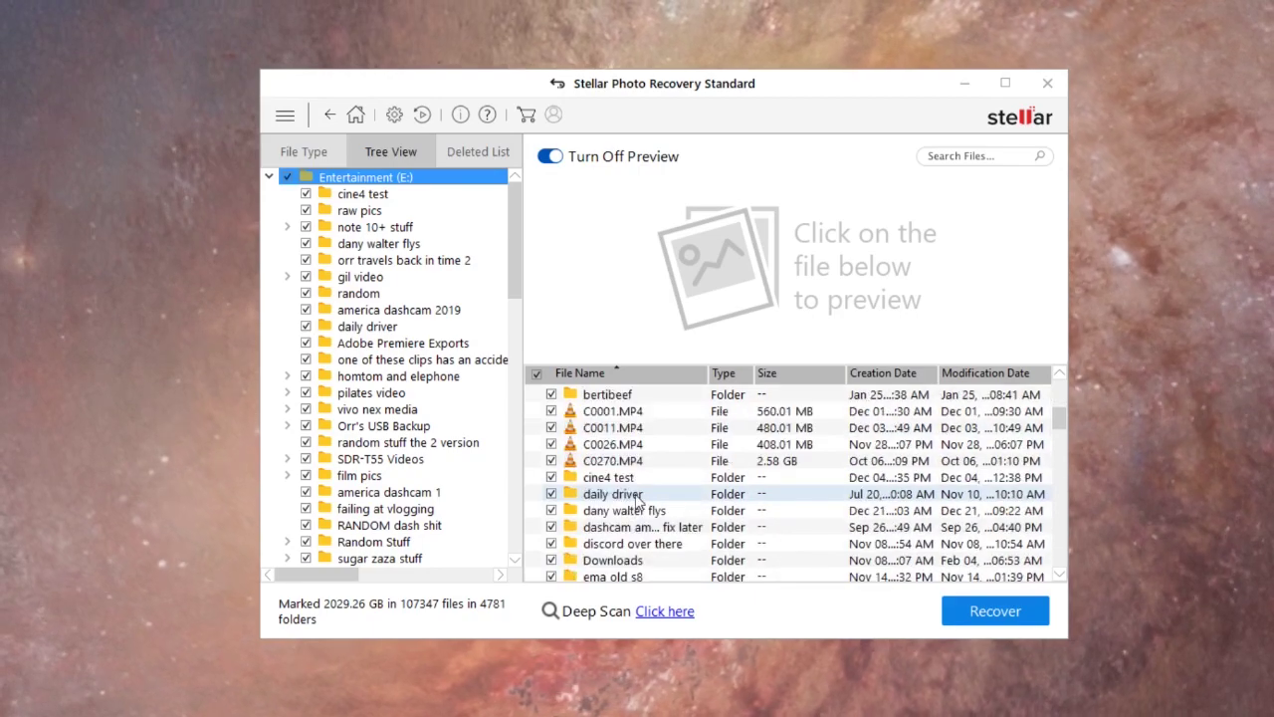
{"action": "scroll", "coordinate": [637, 508], "scroll_direction": "up", "scroll_amount": 5}
{"action": "scroll", "coordinate": [642, 464], "scroll_direction": "down", "scroll_amount": 7}
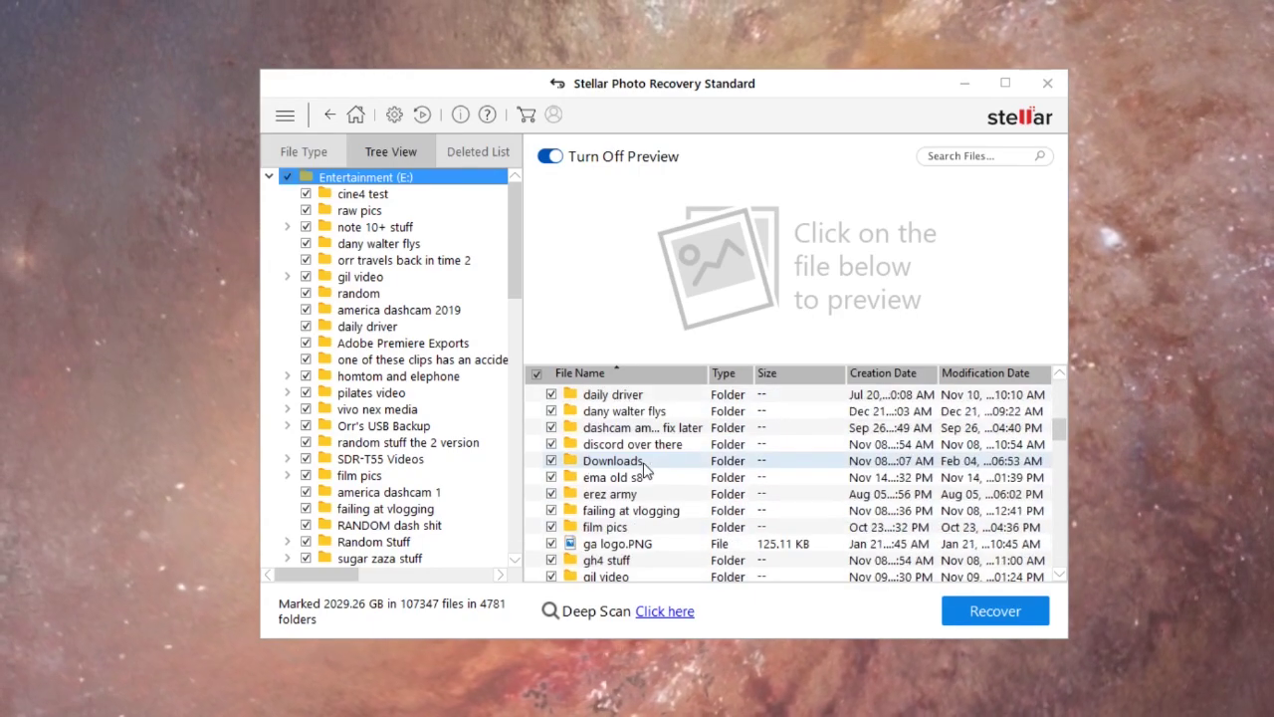
{"action": "scroll", "coordinate": [642, 468], "scroll_direction": "down", "scroll_amount": 8}
{"action": "left_click", "coordinate": [479, 152]}
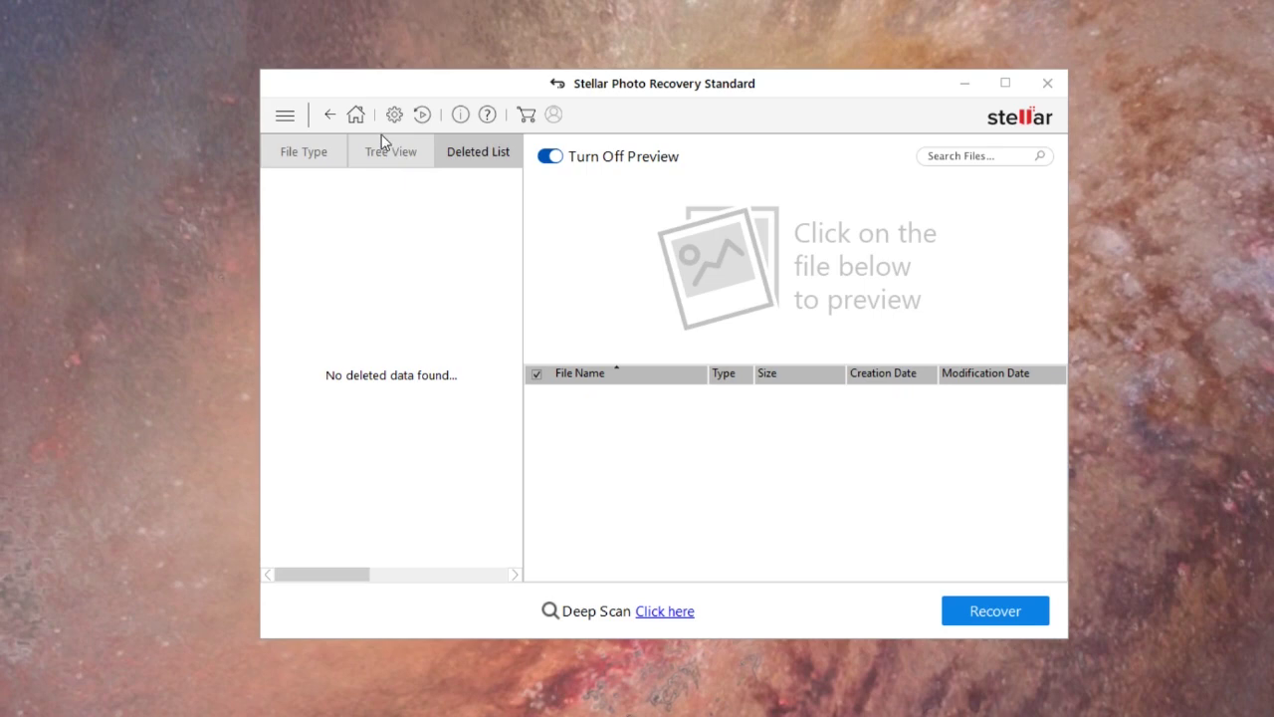
{"action": "left_click", "coordinate": [384, 159]}
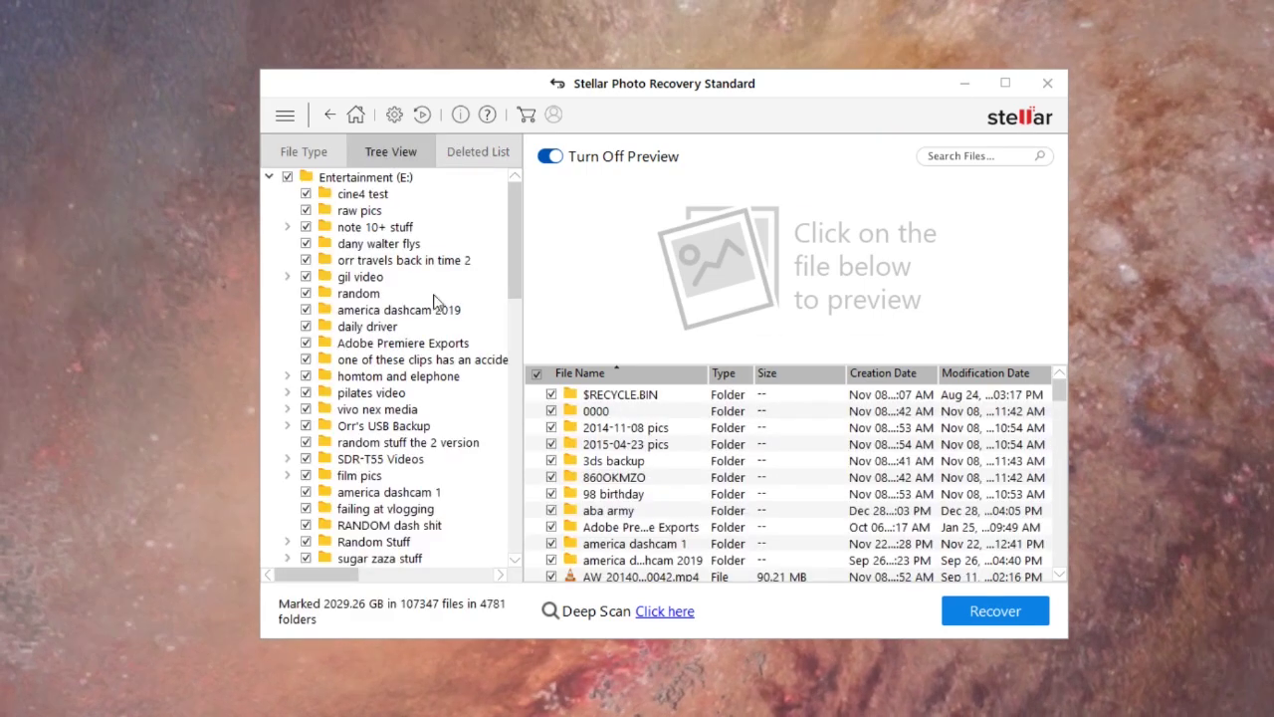
Step: Run a deep scan of Entertainment (E:), abort it during phase 3 of 5, and dismiss the scan summary
{"action": "left_click", "coordinate": [664, 614]}
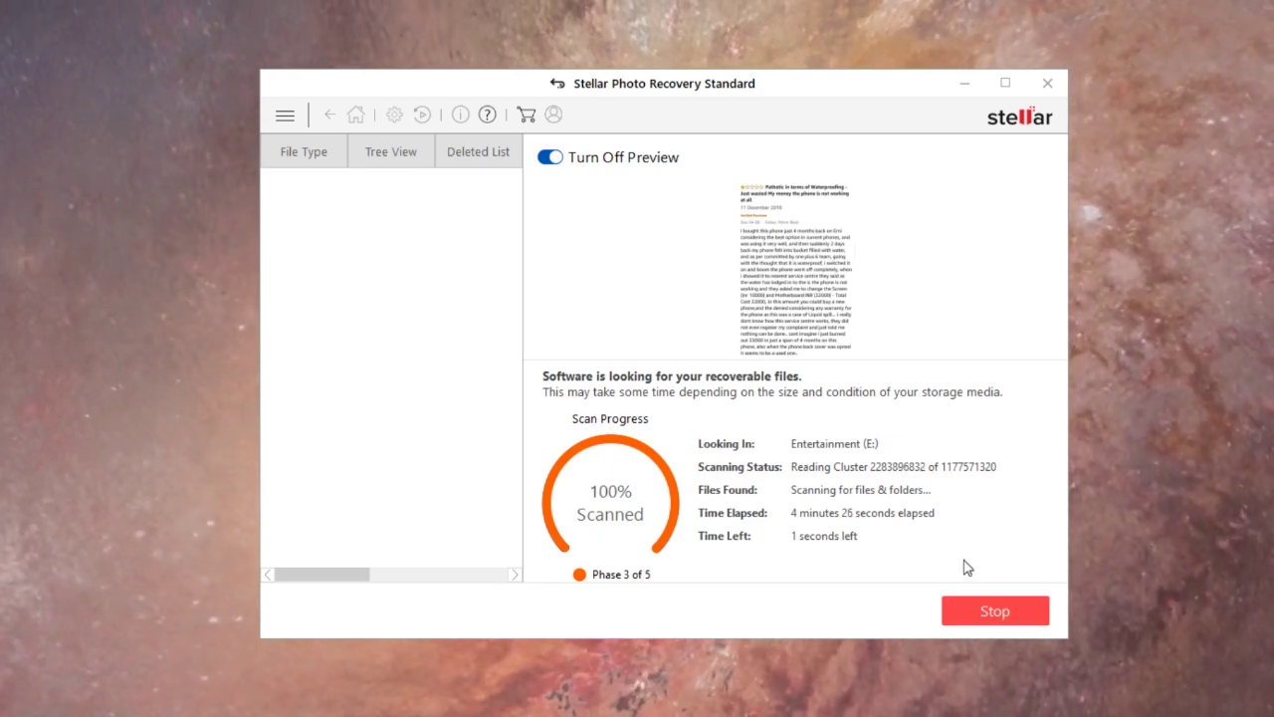
{"action": "left_click", "coordinate": [996, 611]}
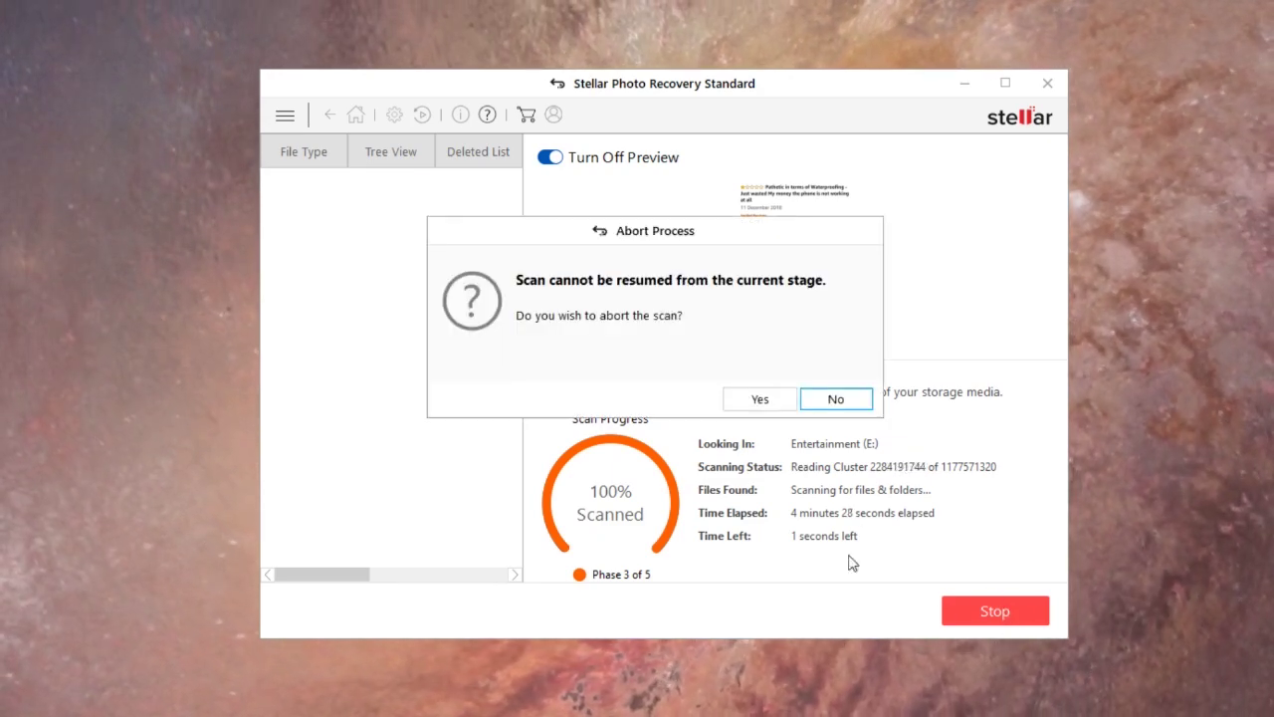
{"action": "left_click", "coordinate": [768, 405]}
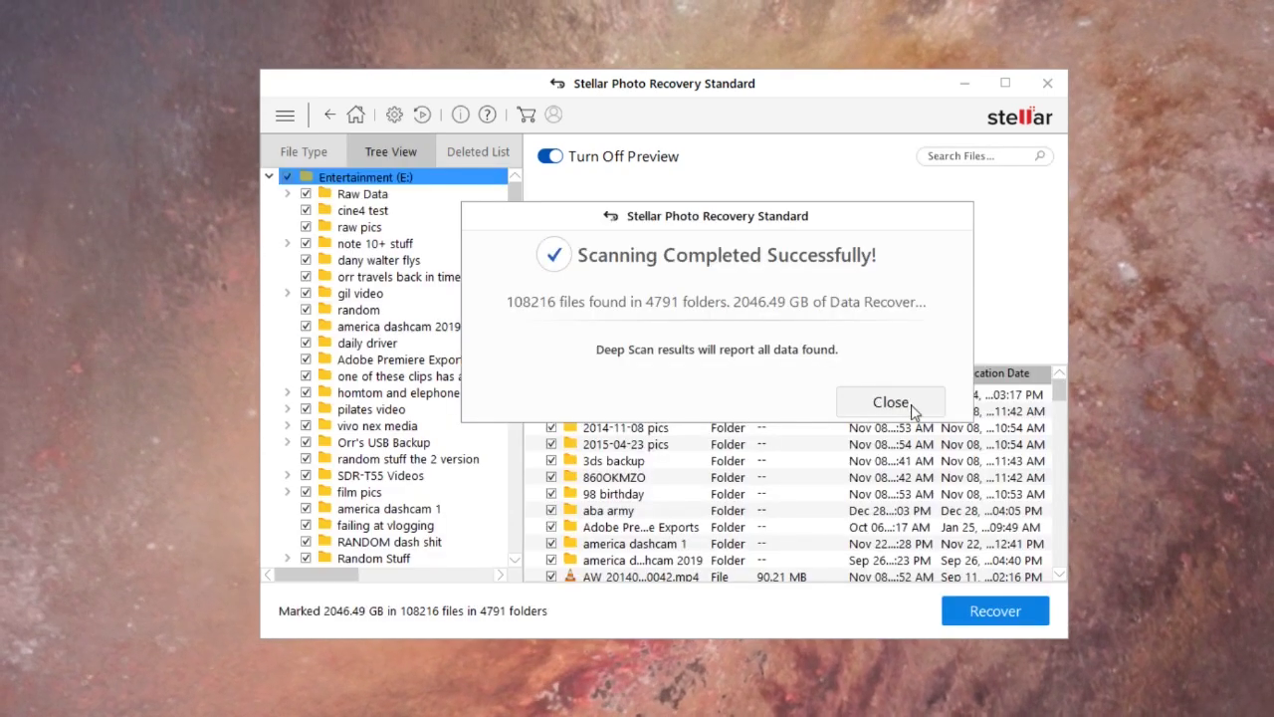
{"action": "left_click", "coordinate": [888, 408]}
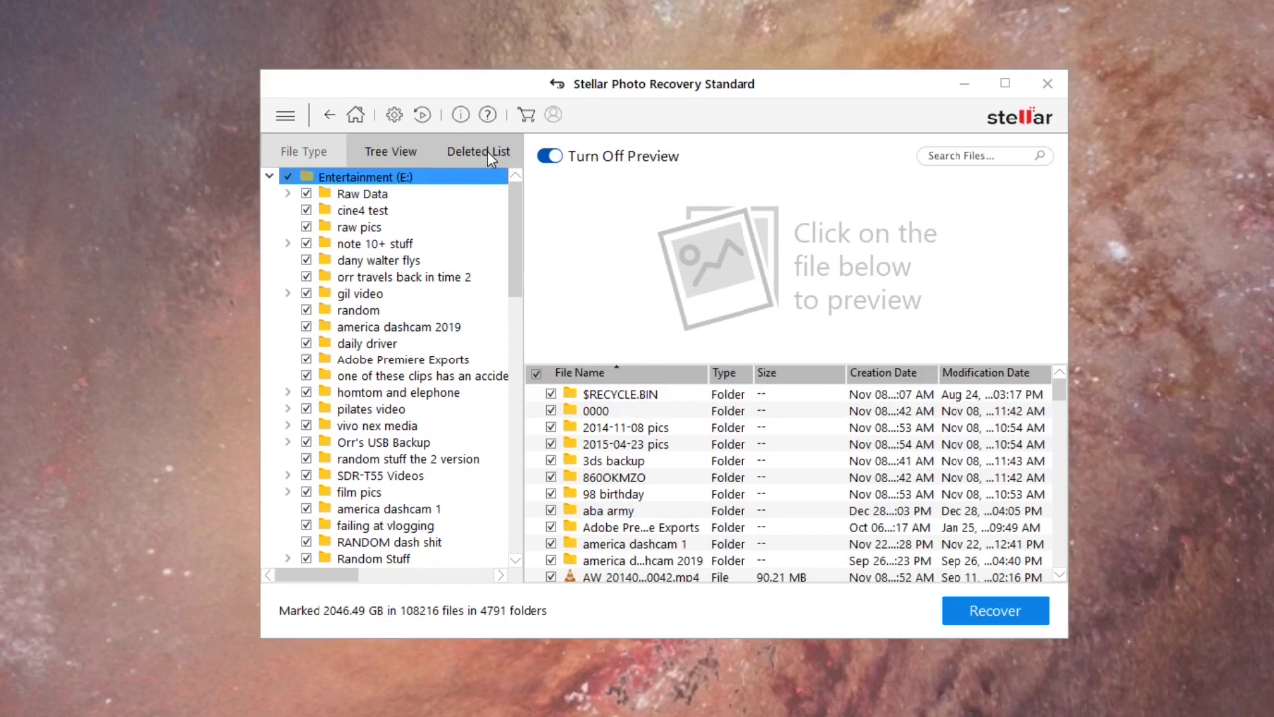
Step: Examine the deleted files under Raw Data, going through the EMF, PGM, PPM and MP3 folders
{"action": "left_click", "coordinate": [478, 152]}
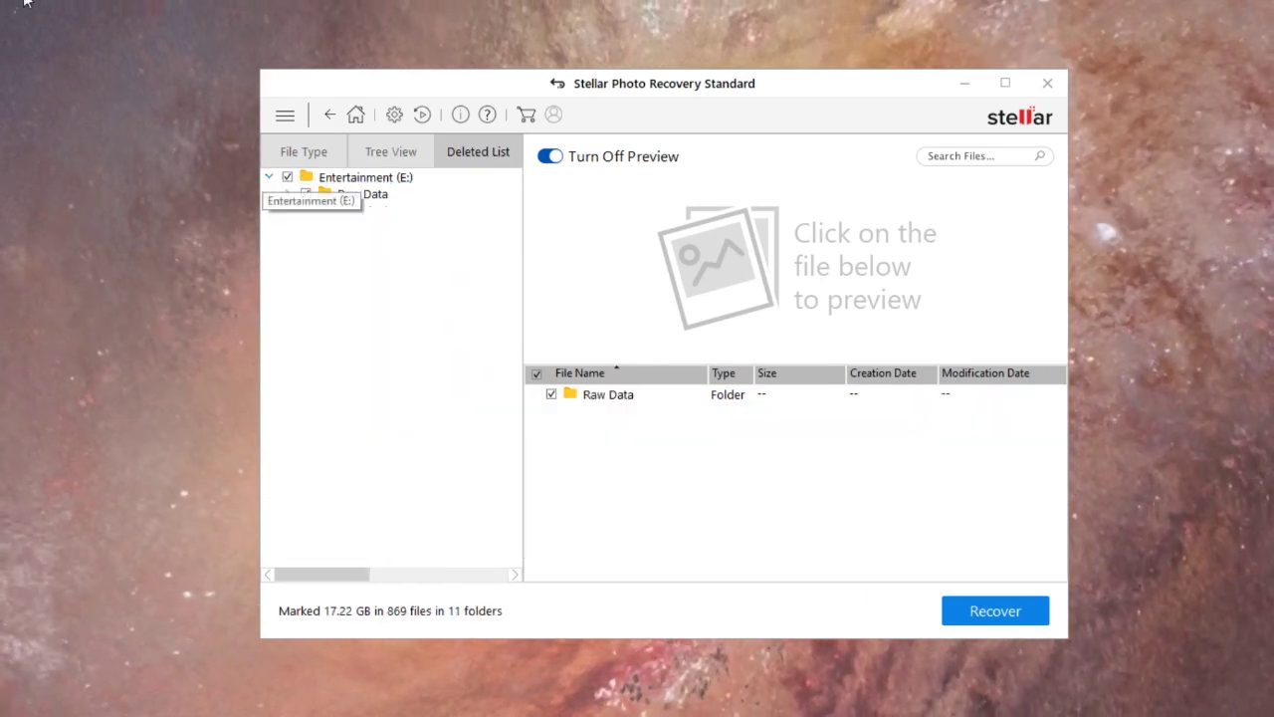
{"action": "left_click", "coordinate": [364, 196]}
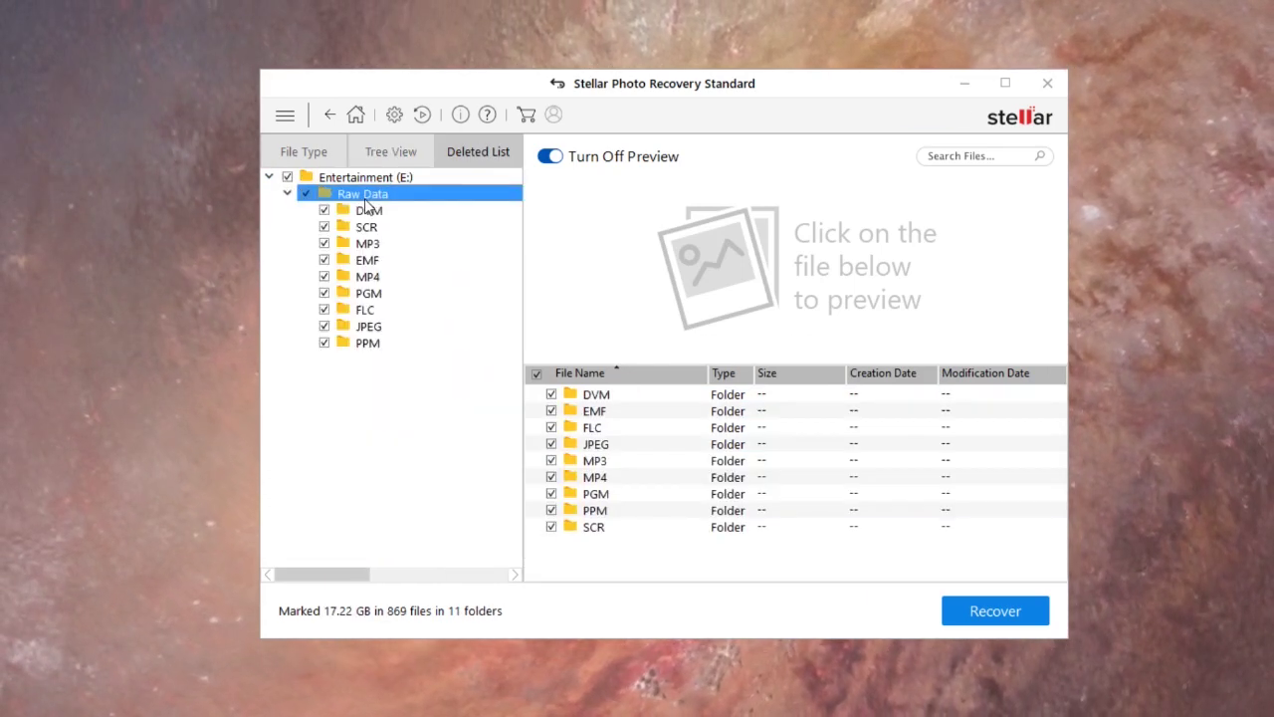
{"action": "left_click", "coordinate": [366, 259]}
{"action": "left_click", "coordinate": [368, 293]}
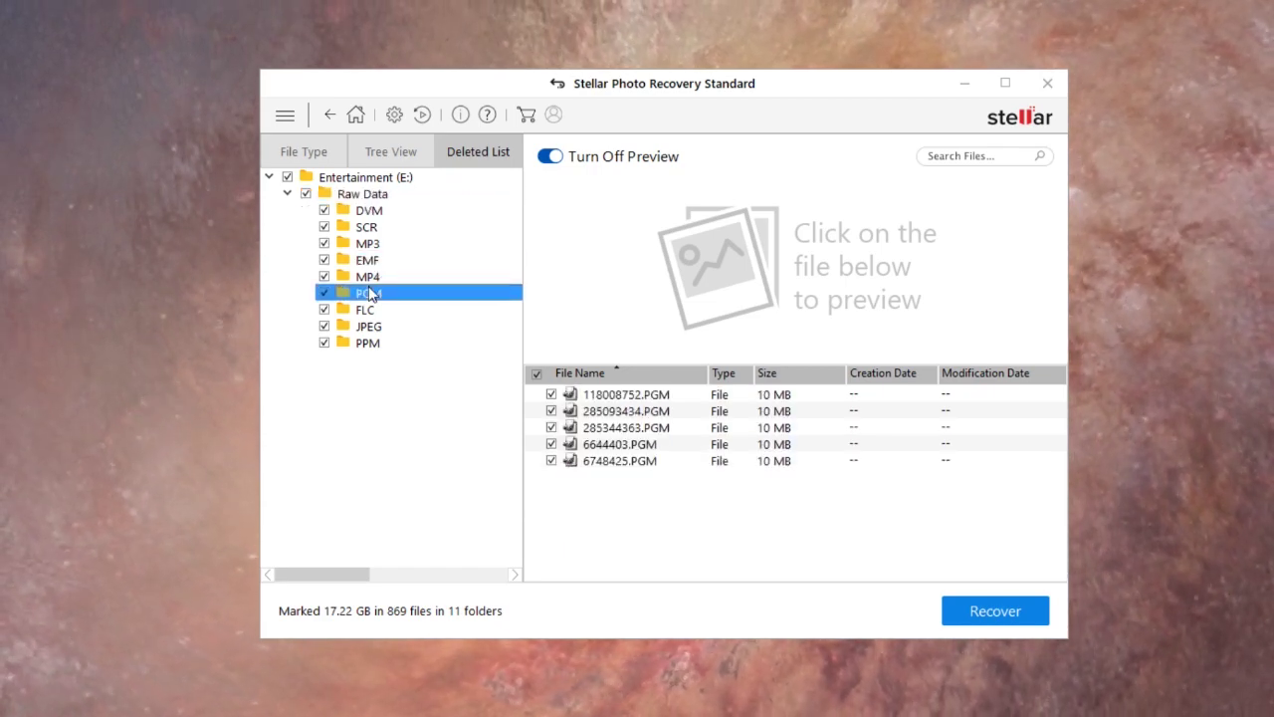
{"action": "left_click", "coordinate": [368, 345]}
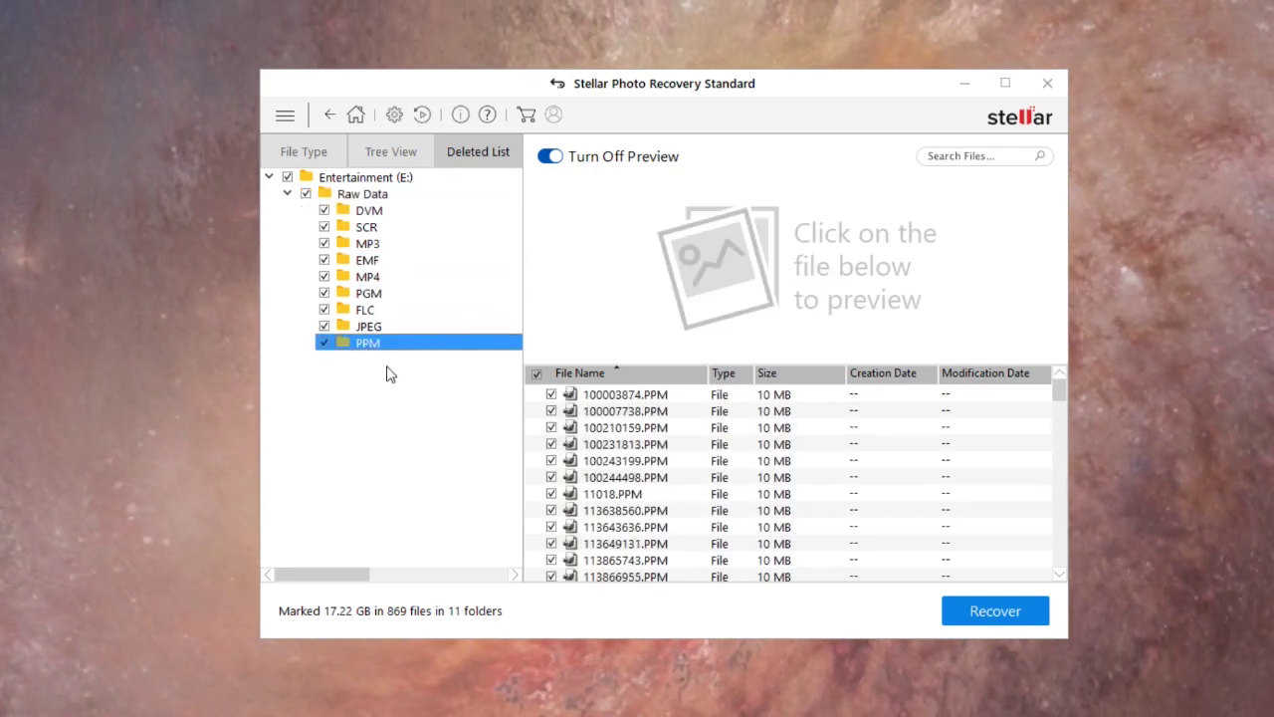
{"action": "scroll", "coordinate": [763, 512], "scroll_direction": "down", "scroll_amount": 20}
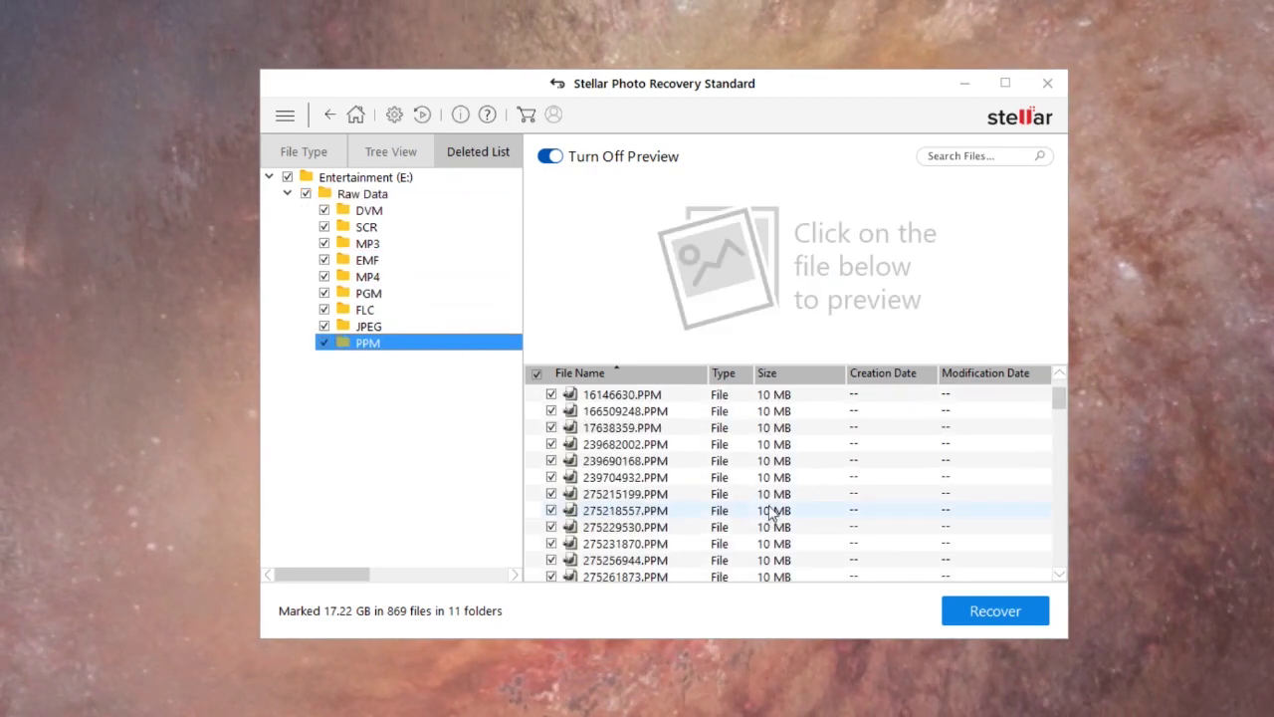
{"action": "left_click", "coordinate": [368, 244]}
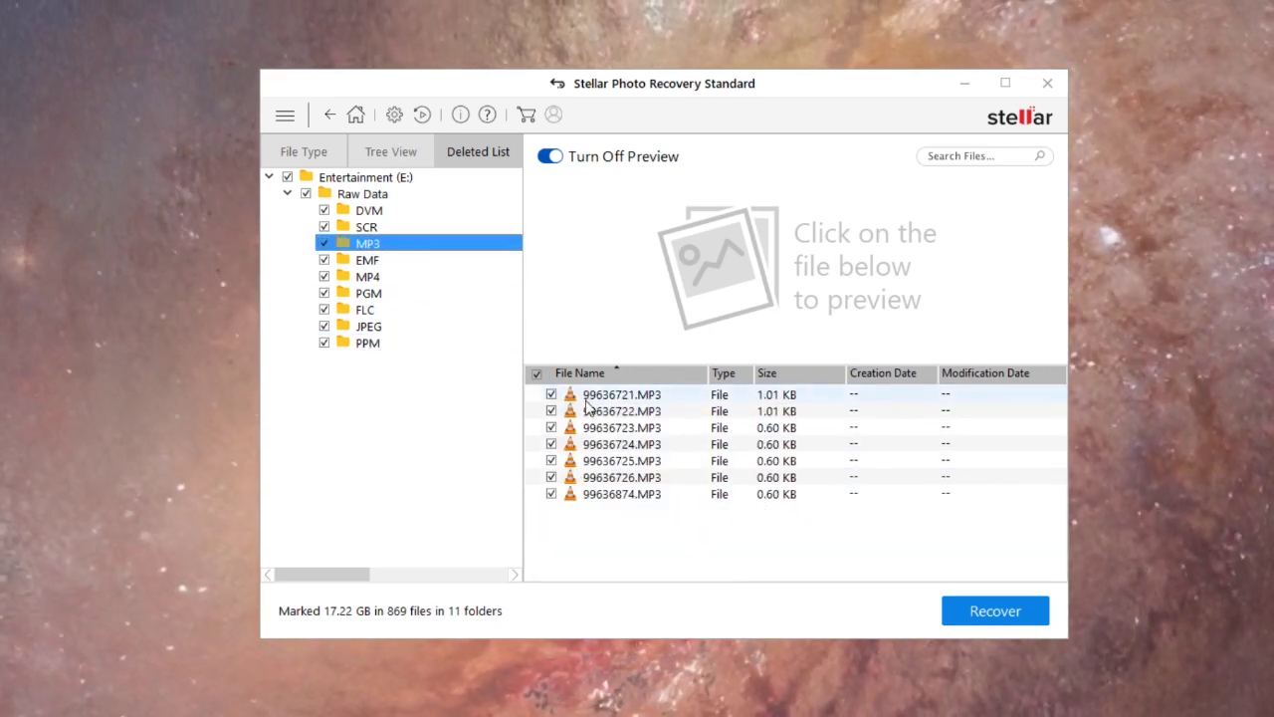
Step: Preview 284888272.MP4 from the deleted MP4 folder and set the partial preview message not to show again
{"action": "left_click", "coordinate": [392, 276]}
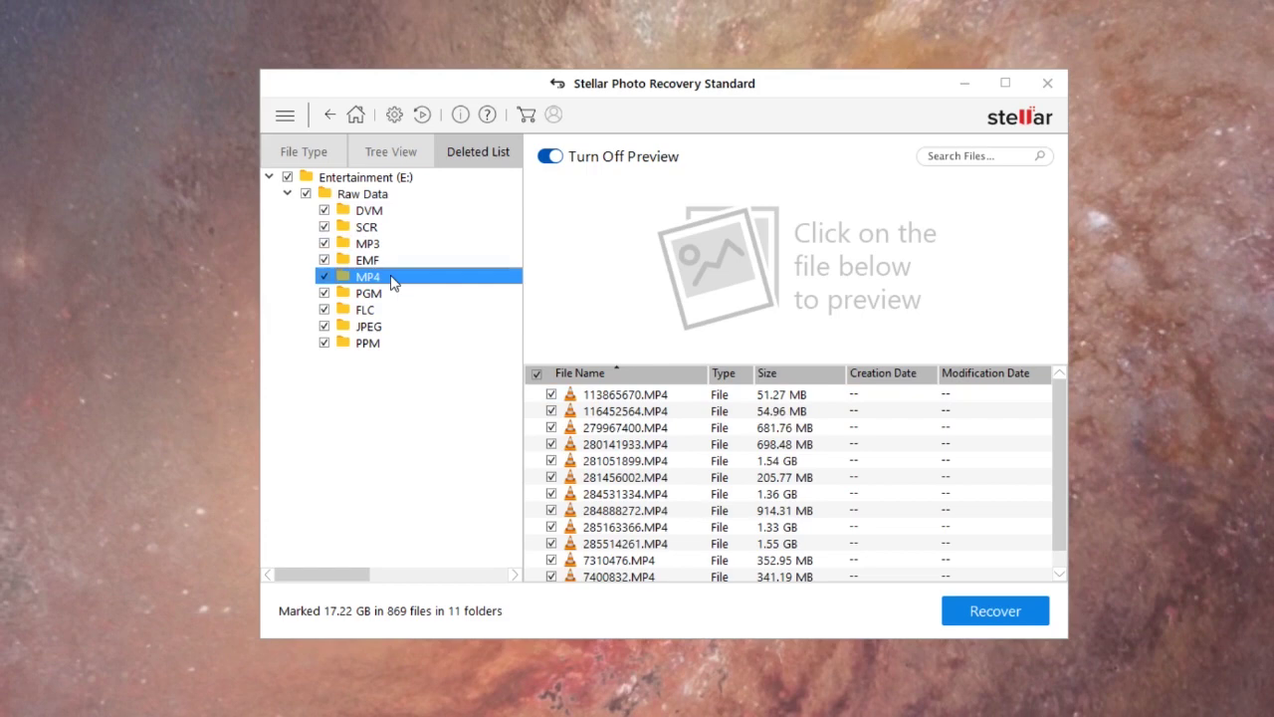
{"action": "scroll", "coordinate": [757, 546], "scroll_direction": "down", "scroll_amount": 1}
{"action": "scroll", "coordinate": [755, 544], "scroll_direction": "up", "scroll_amount": 1}
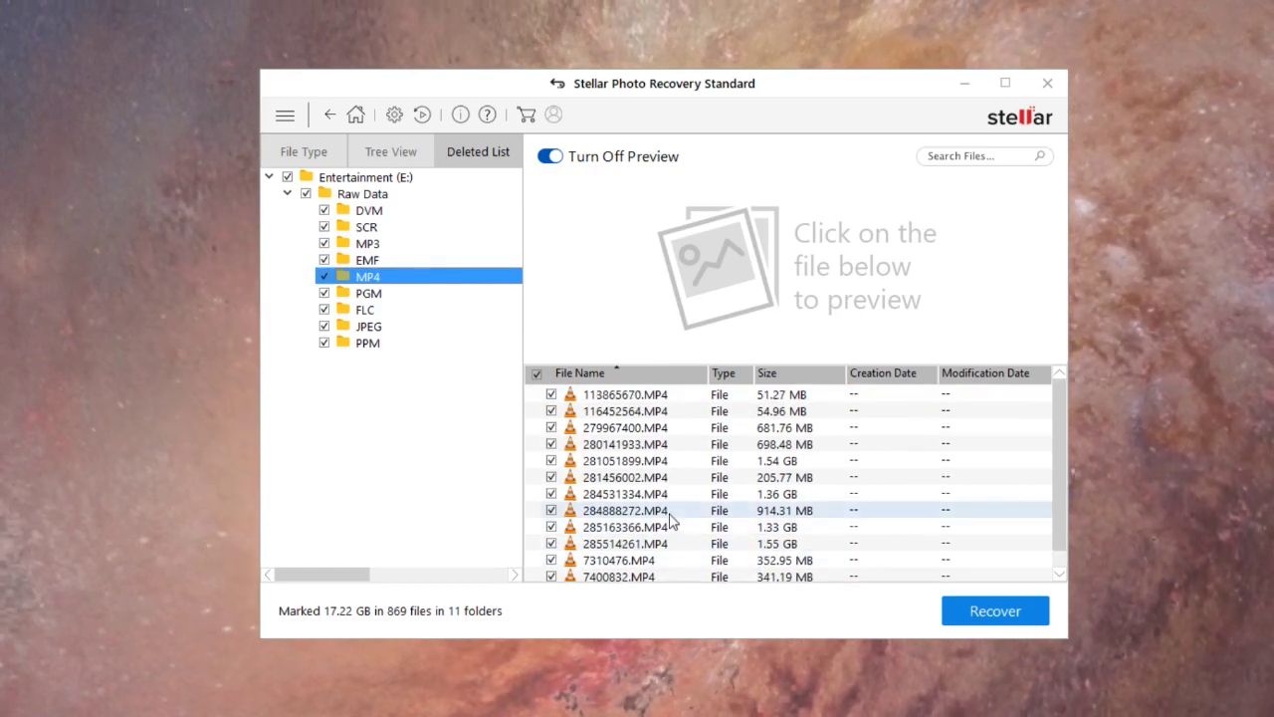
{"action": "left_click", "coordinate": [669, 512]}
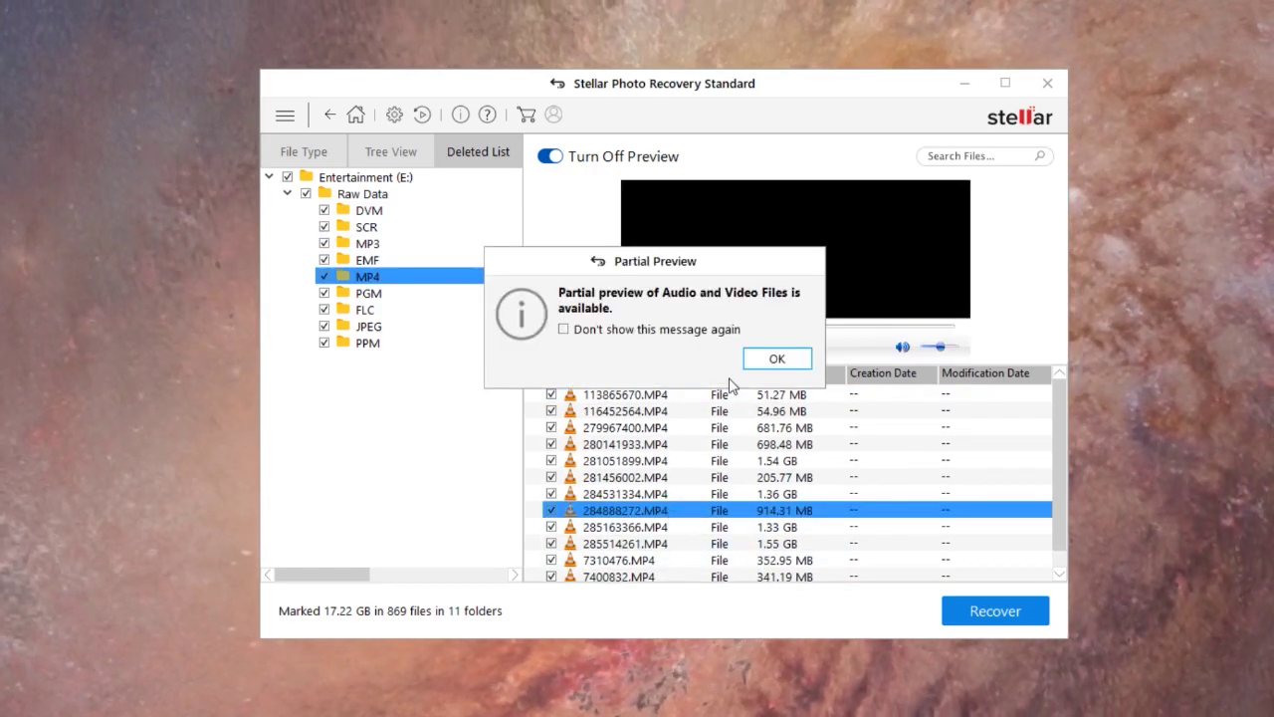
{"action": "left_click", "coordinate": [719, 329]}
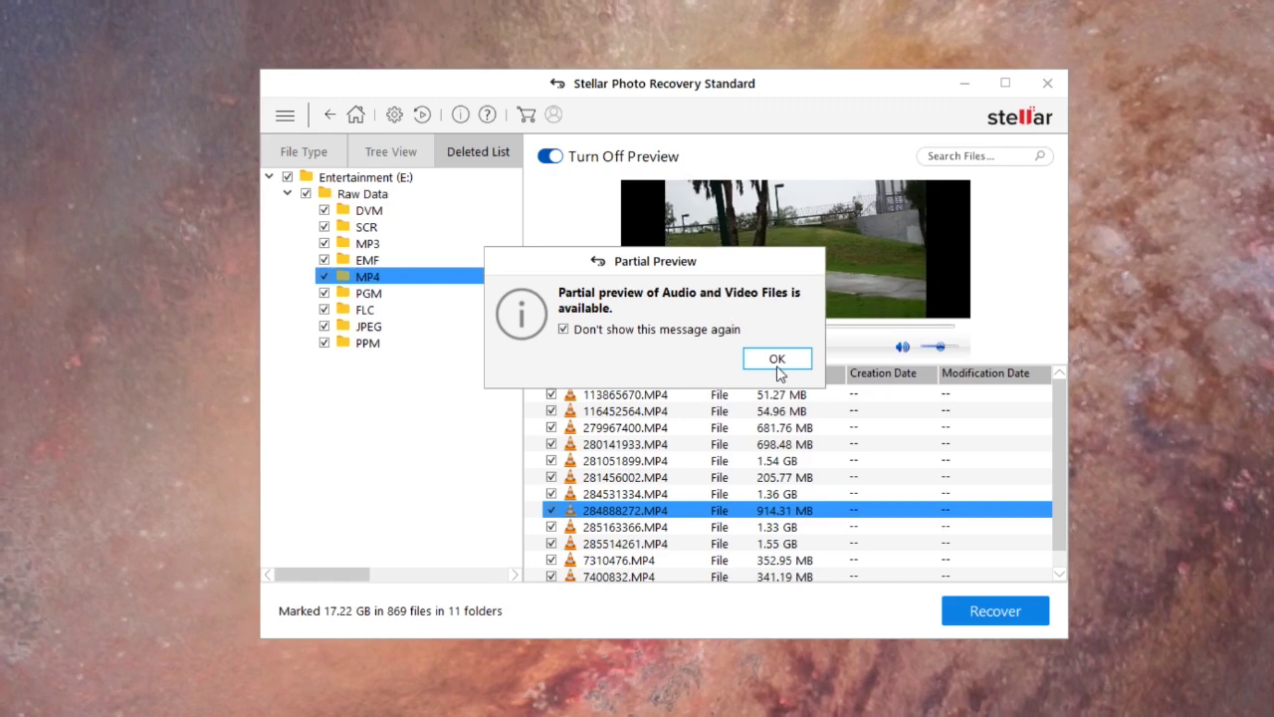
{"action": "left_click", "coordinate": [778, 364]}
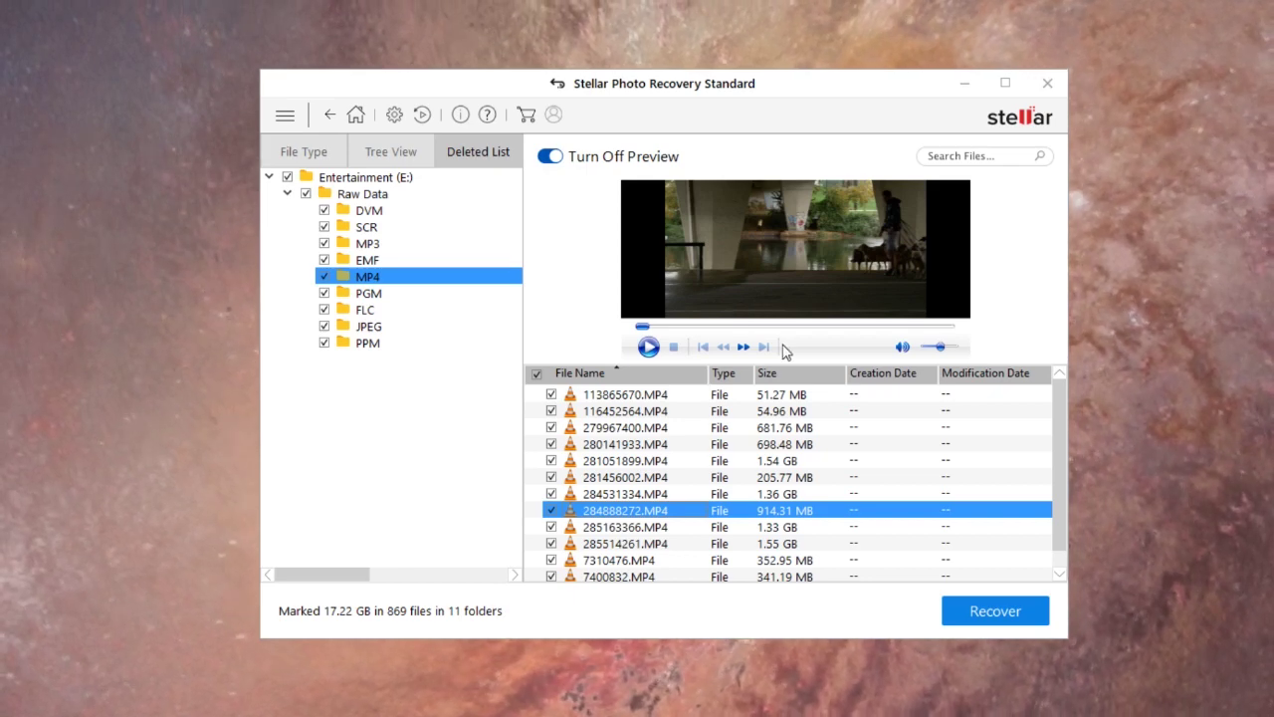
Step: Preview the deleted videos 280141933.MP4, 285163366.MP4 and 7400832.MP4
{"action": "left_click", "coordinate": [636, 448]}
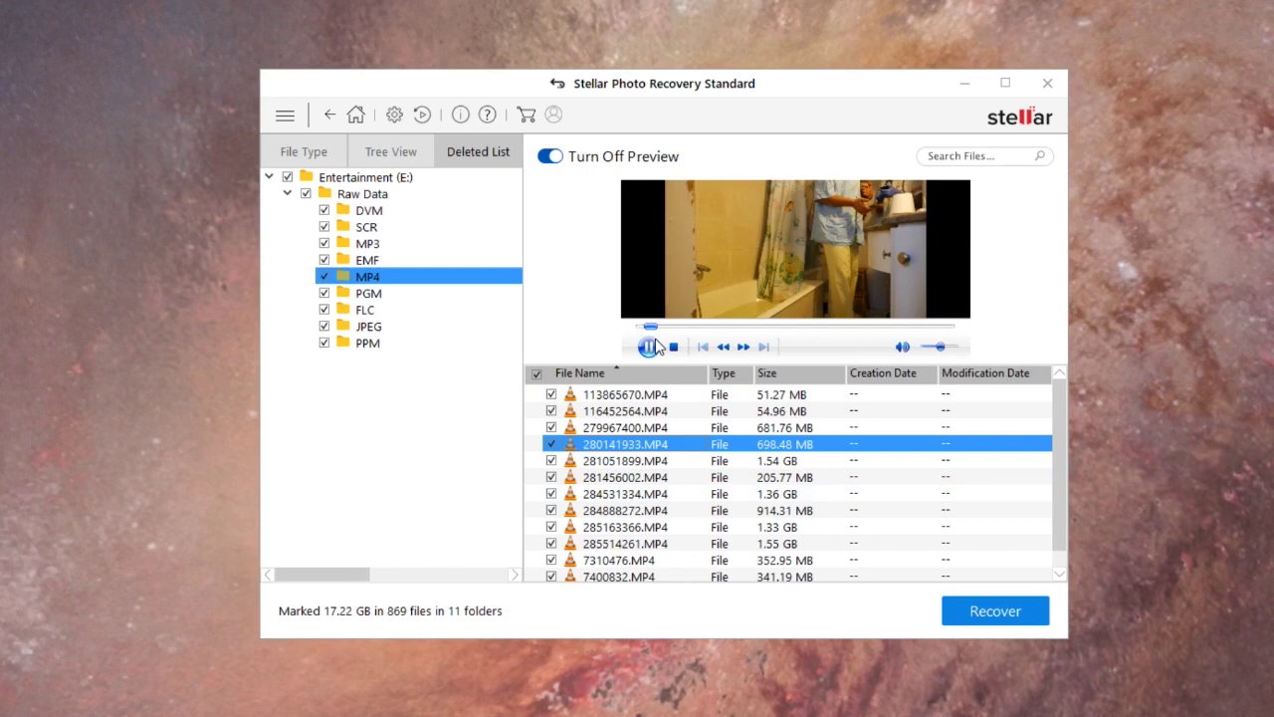
{"action": "left_click", "coordinate": [648, 346]}
{"action": "scroll", "coordinate": [655, 458], "scroll_direction": "down", "scroll_amount": 1}
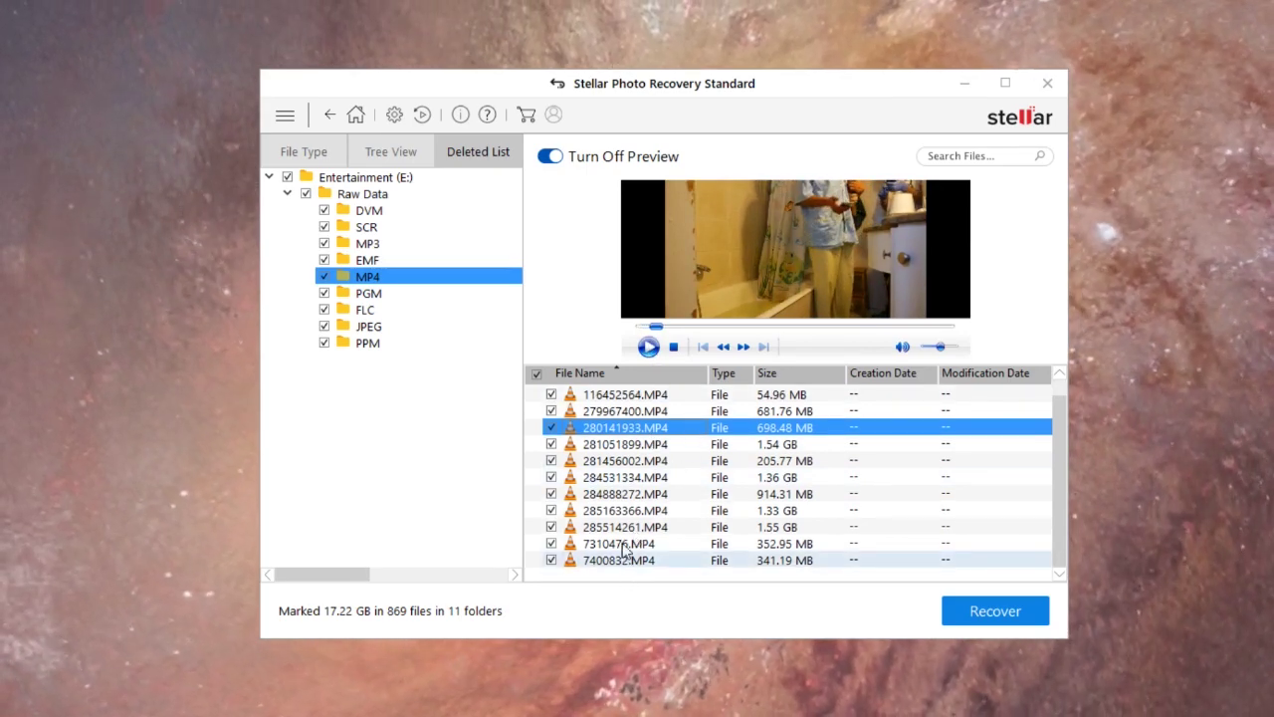
{"action": "left_click", "coordinate": [597, 510]}
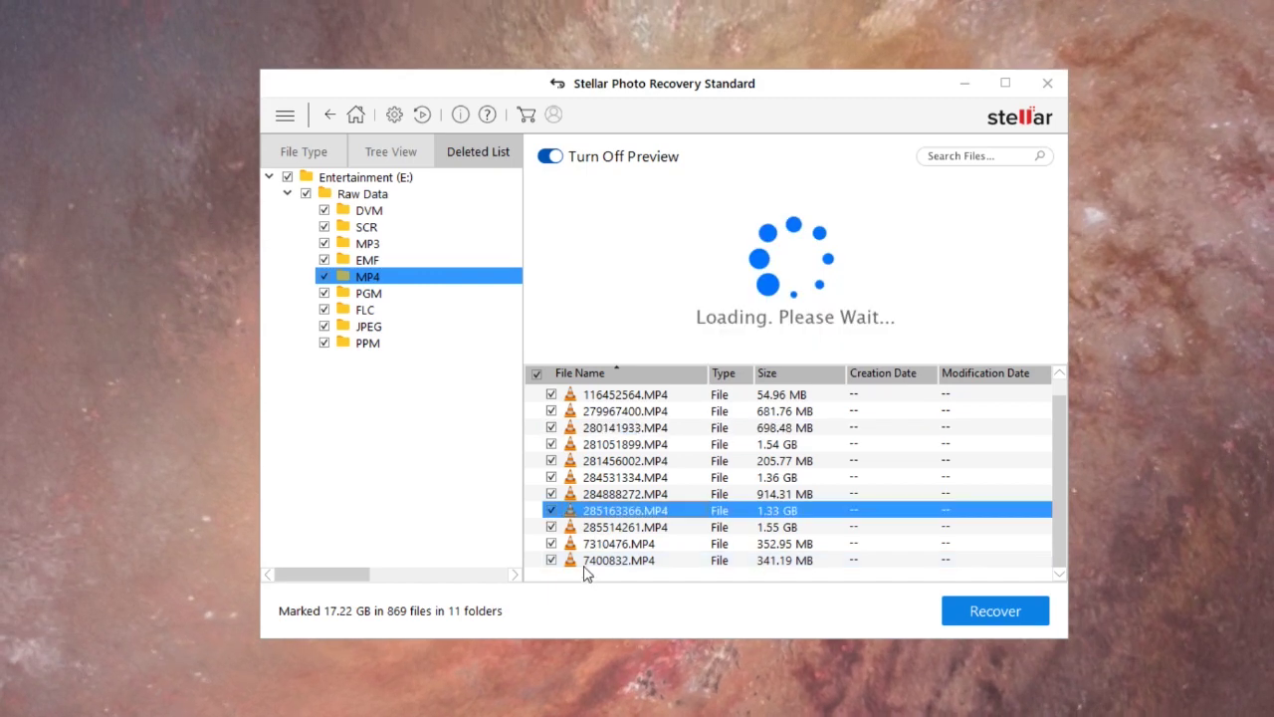
{"action": "left_click", "coordinate": [648, 346]}
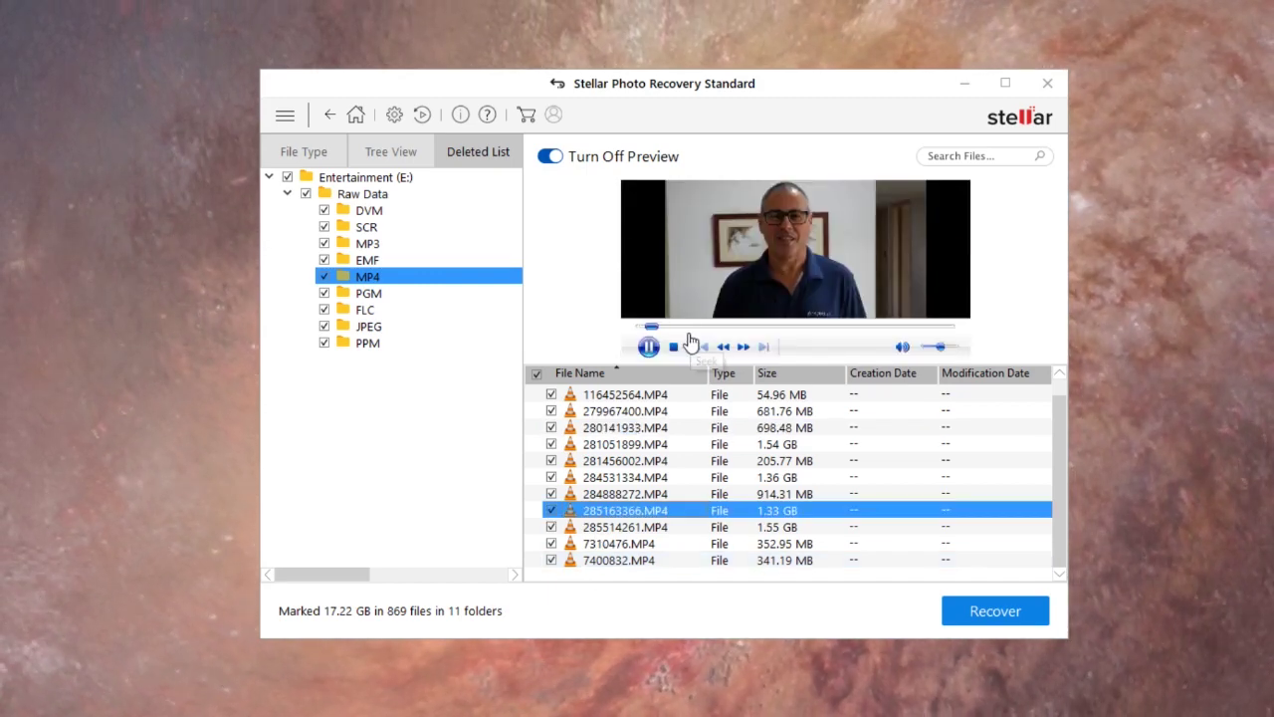
{"action": "left_click", "coordinate": [648, 346]}
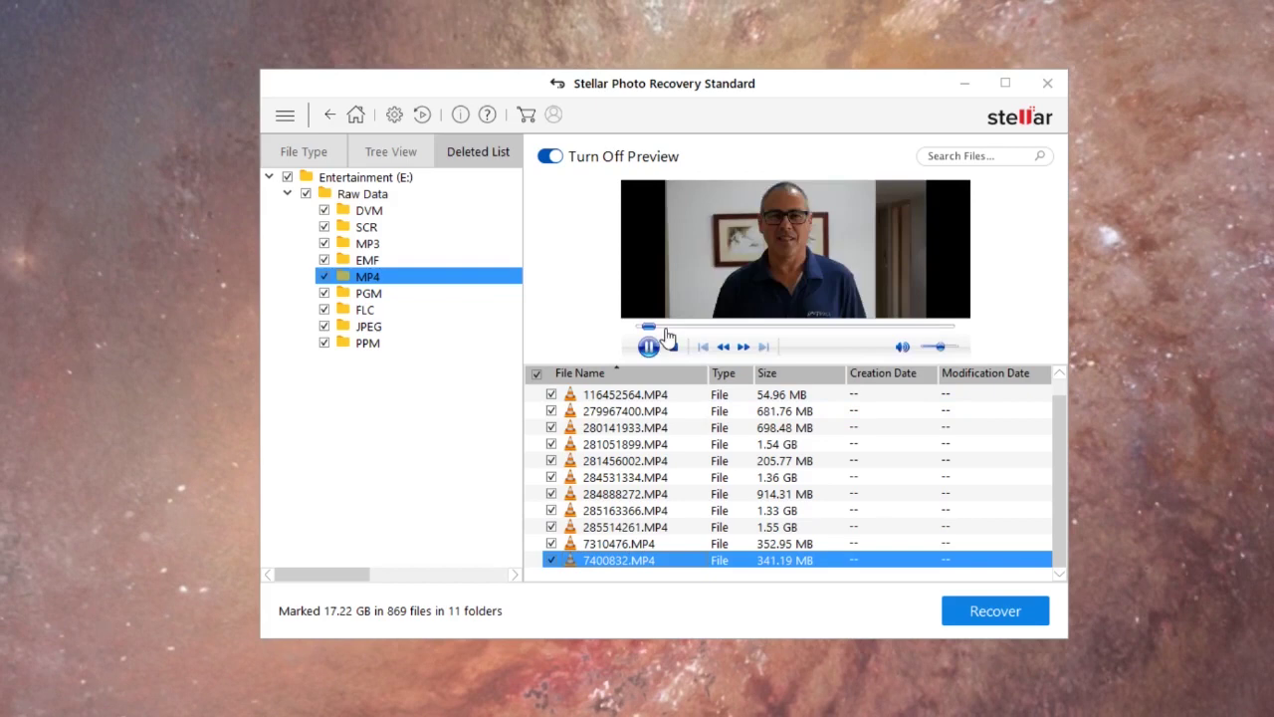
Step: Try to preview the deleted audio files 99636721.MP3, 99636724.MP3 and 99636874.MP3 in the MP3 folder
{"action": "left_click", "coordinate": [368, 260]}
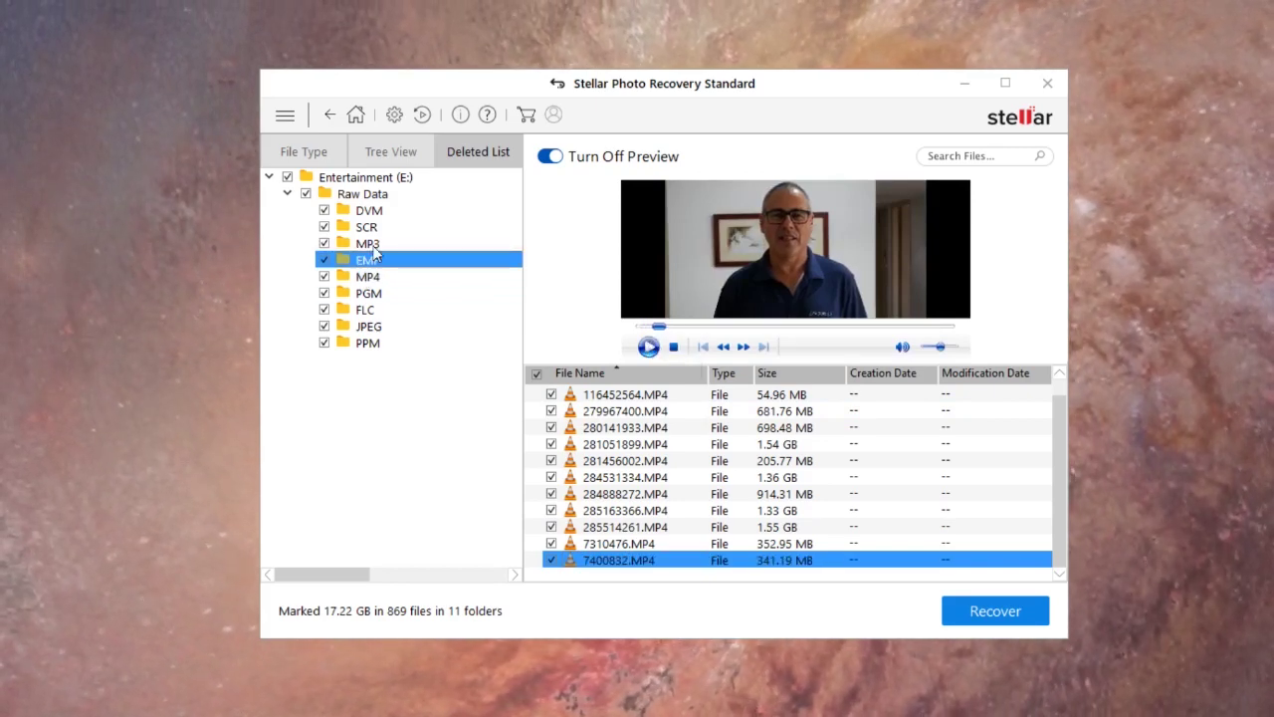
{"action": "left_click", "coordinate": [388, 244]}
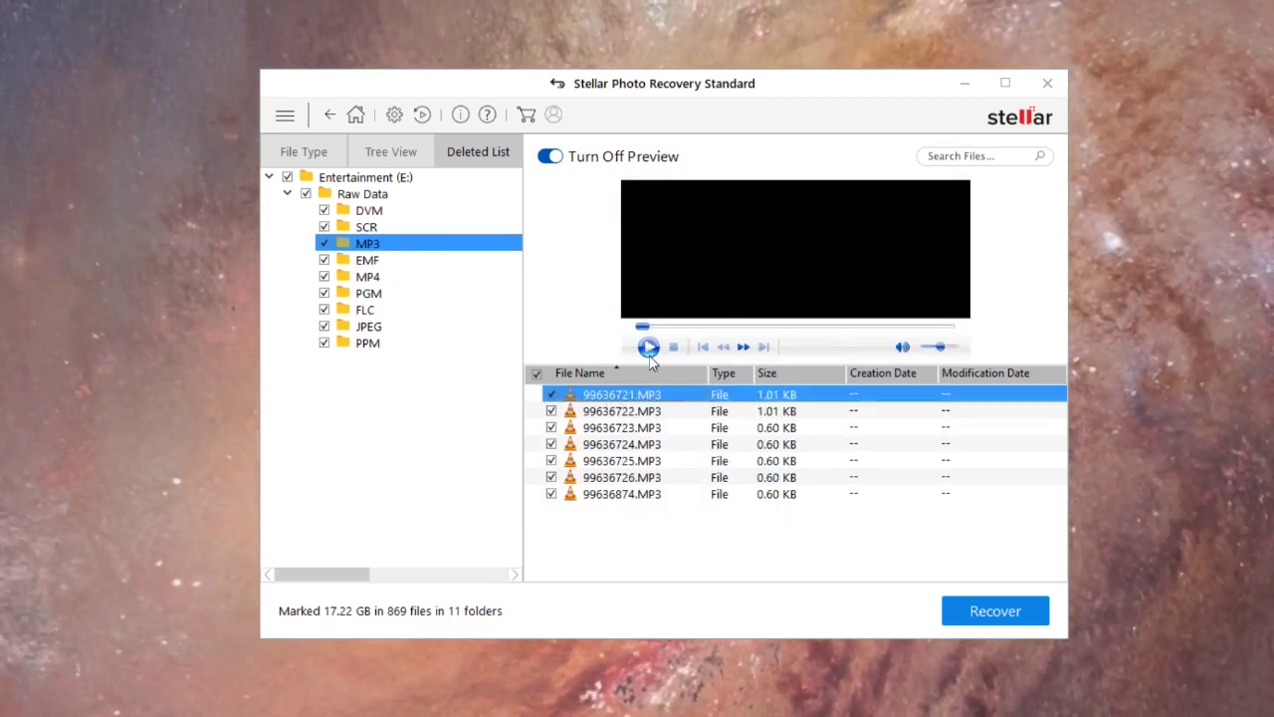
{"action": "left_click", "coordinate": [649, 348]}
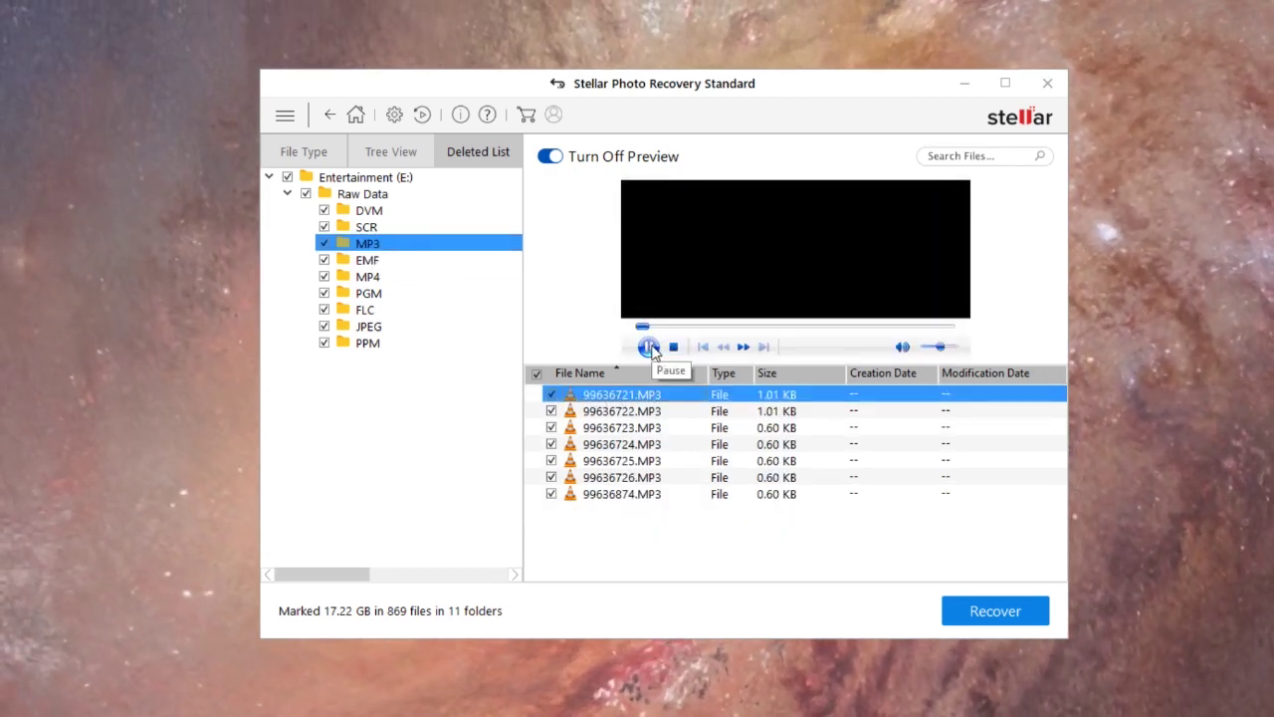
{"action": "left_click", "coordinate": [659, 445]}
{"action": "left_click", "coordinate": [649, 349]}
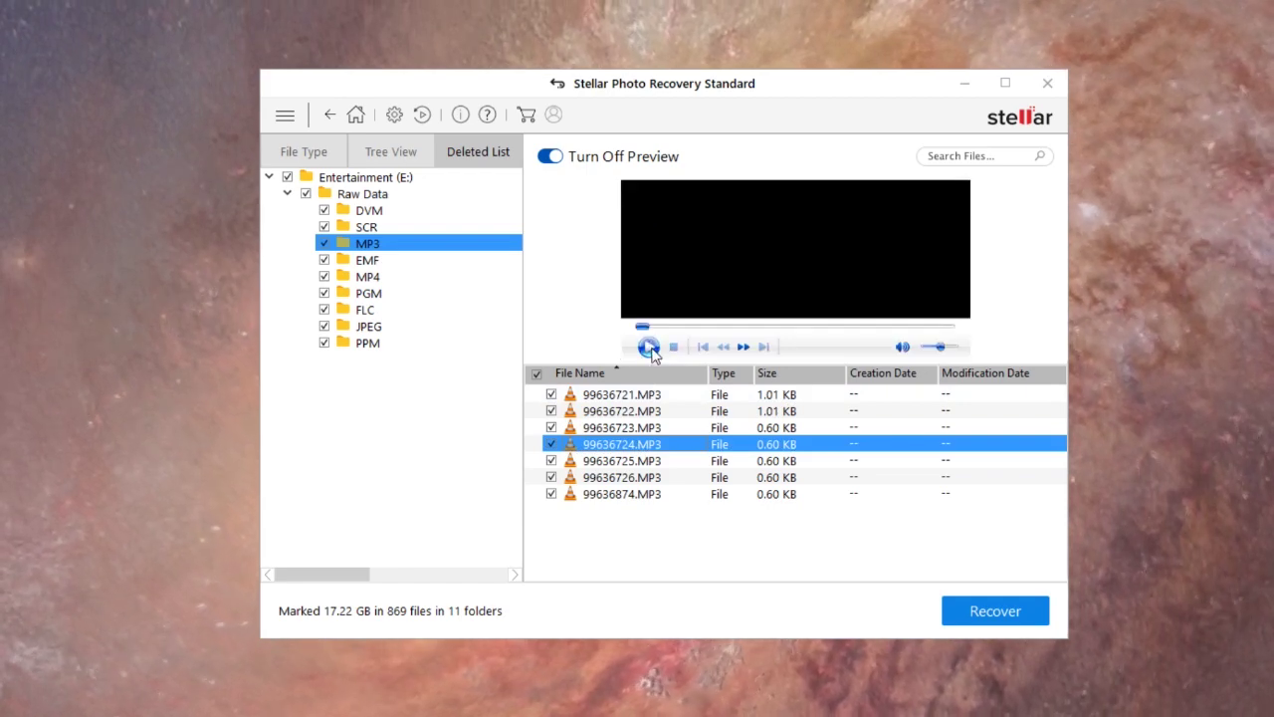
{"action": "left_click", "coordinate": [617, 494]}
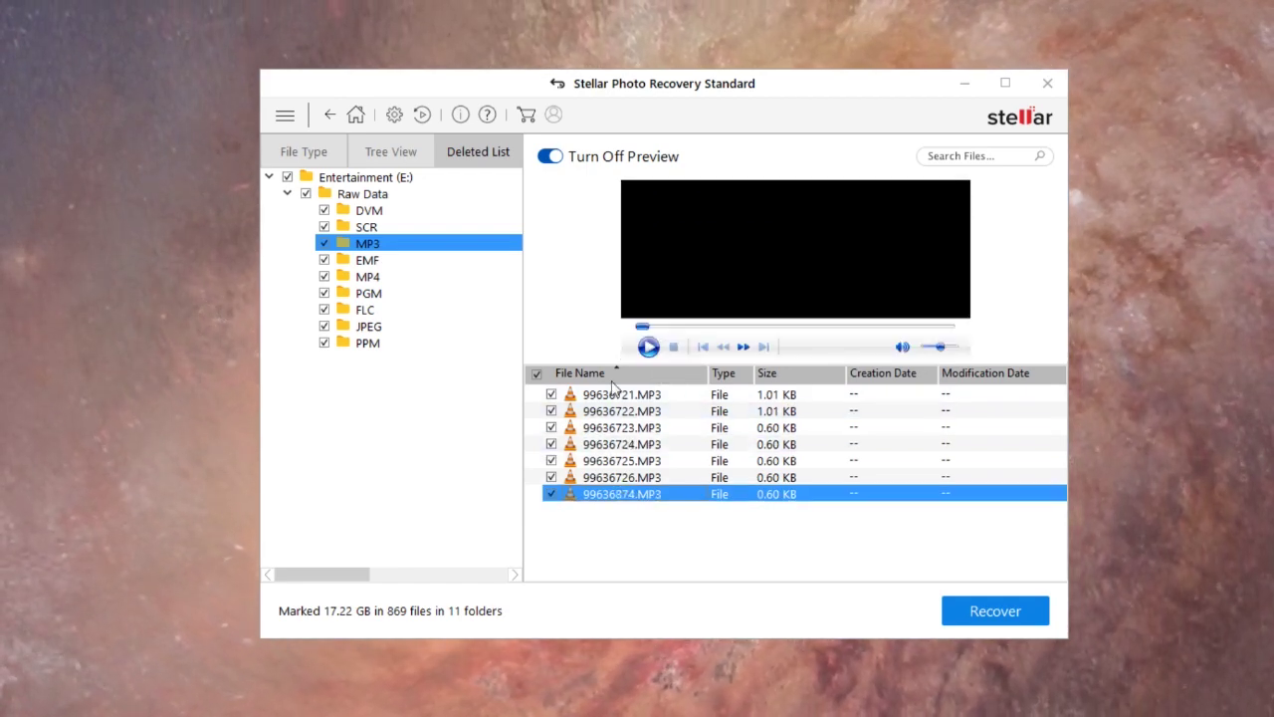
Step: Try to preview 6644403.PGM, 118008752.PGM and 6748425.PGM in the deleted PGM folder
{"action": "left_click", "coordinate": [408, 294]}
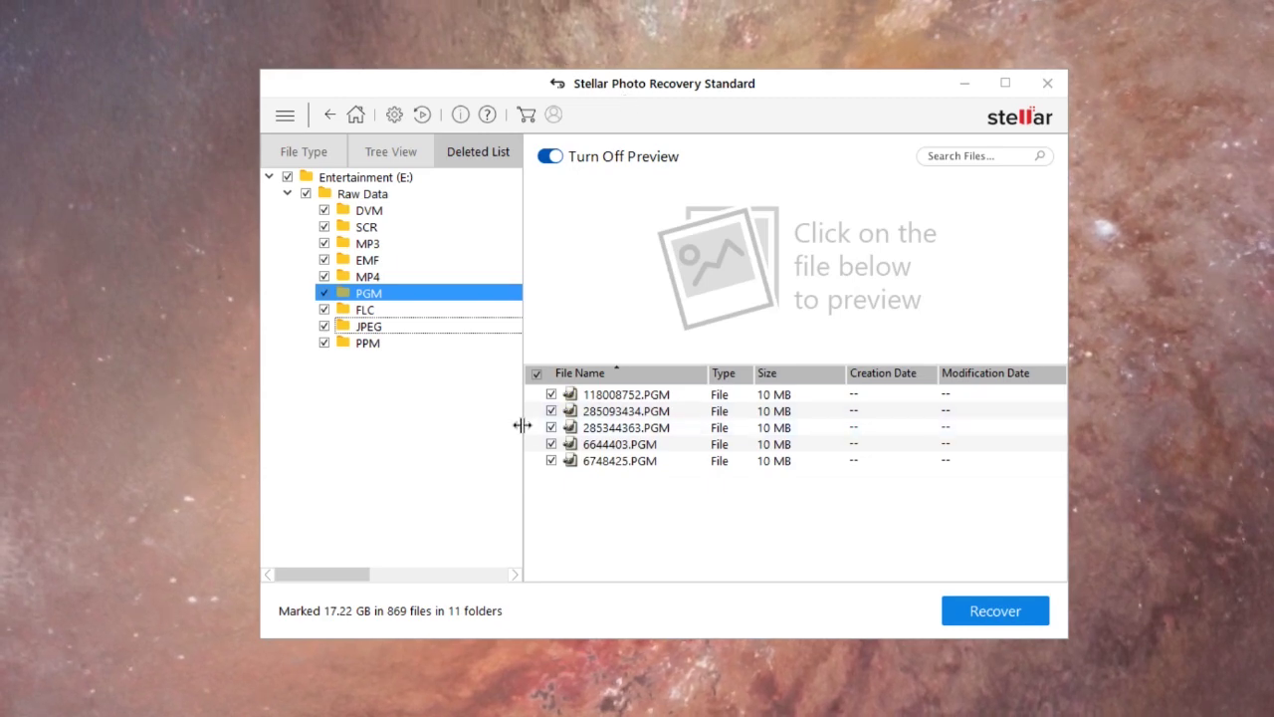
{"action": "left_click", "coordinate": [633, 448]}
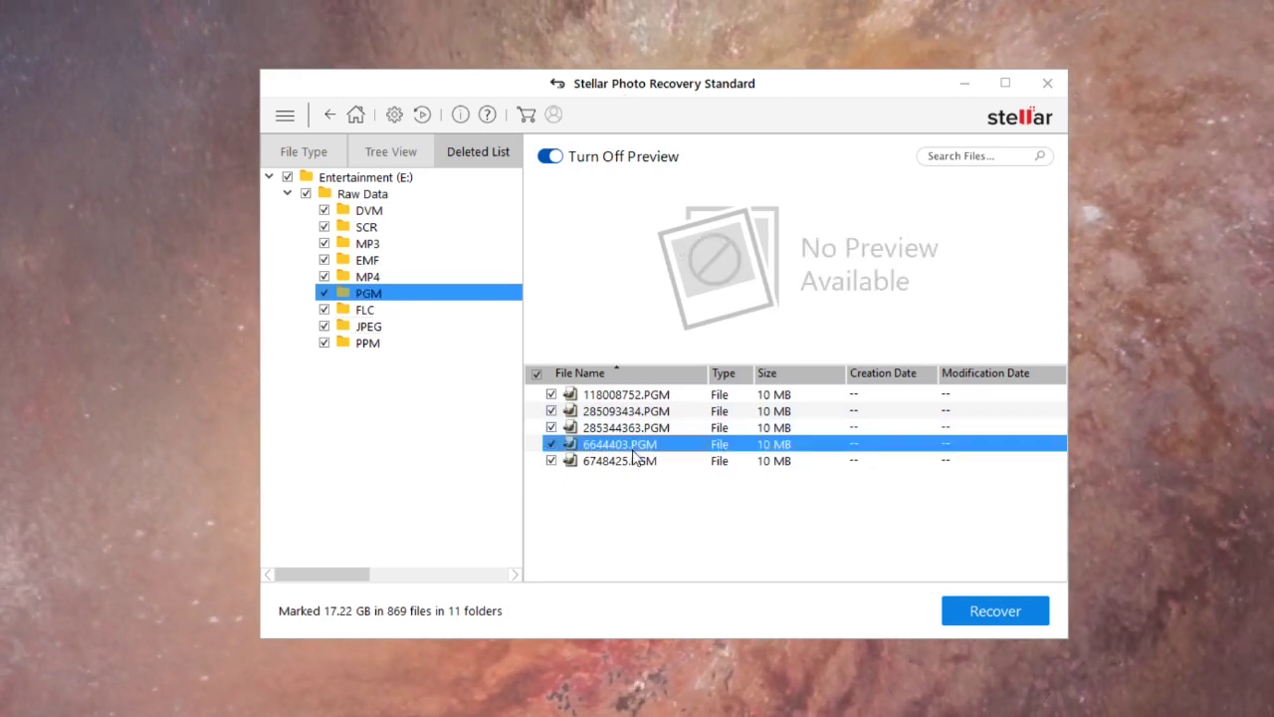
{"action": "left_click", "coordinate": [572, 398]}
{"action": "left_click", "coordinate": [671, 460]}
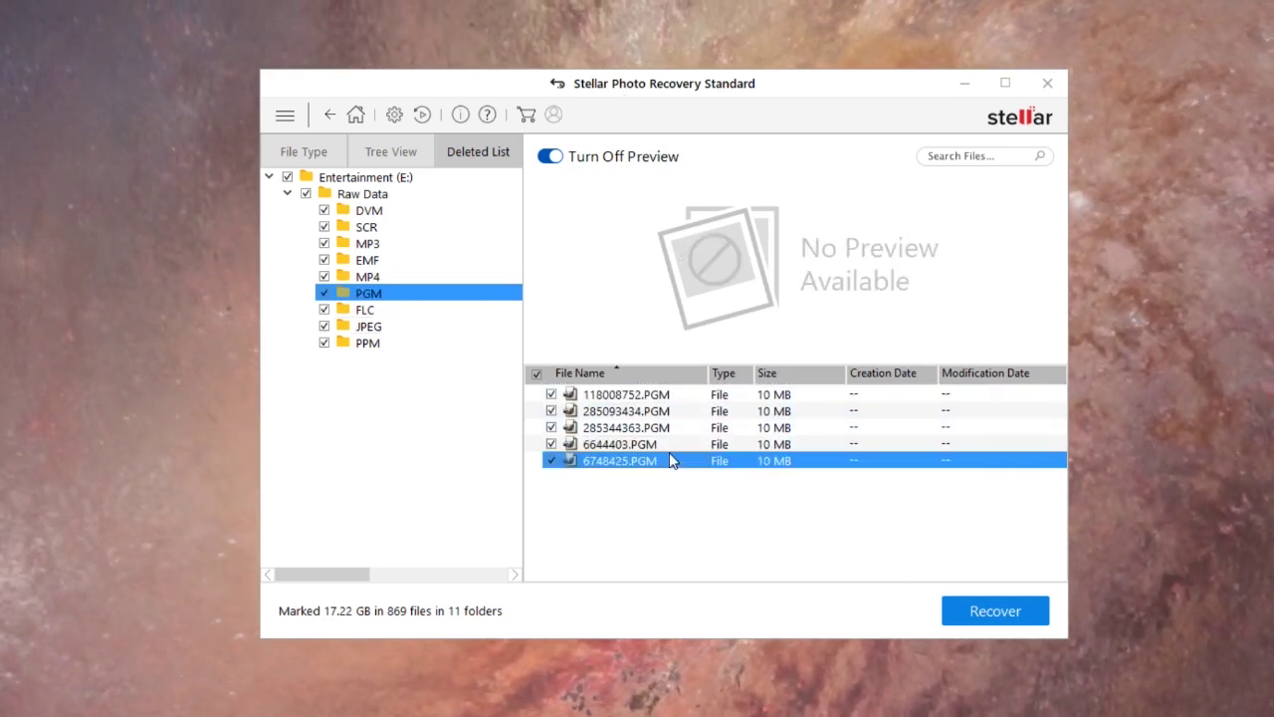
Step: Recover only 6997880.JPEG from the deleted JPEG folder, saving it to the modules folder
{"action": "left_click", "coordinate": [369, 325]}
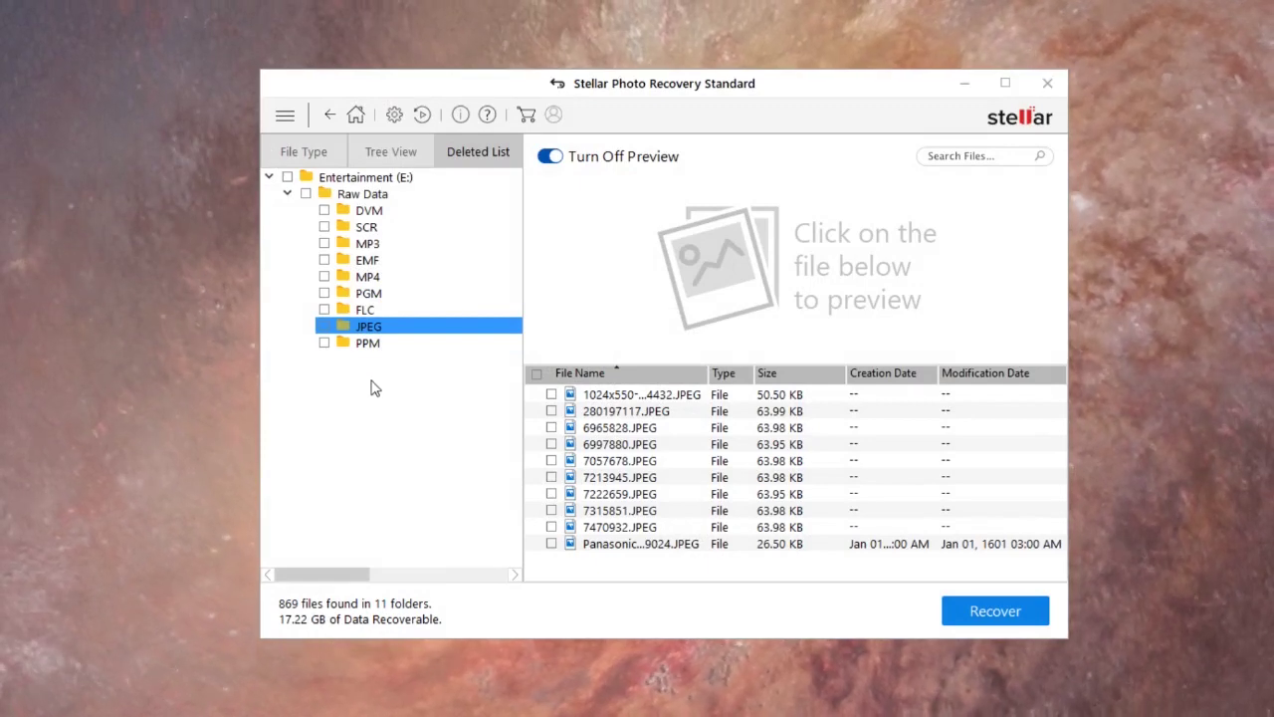
{"action": "left_click", "coordinate": [552, 445]}
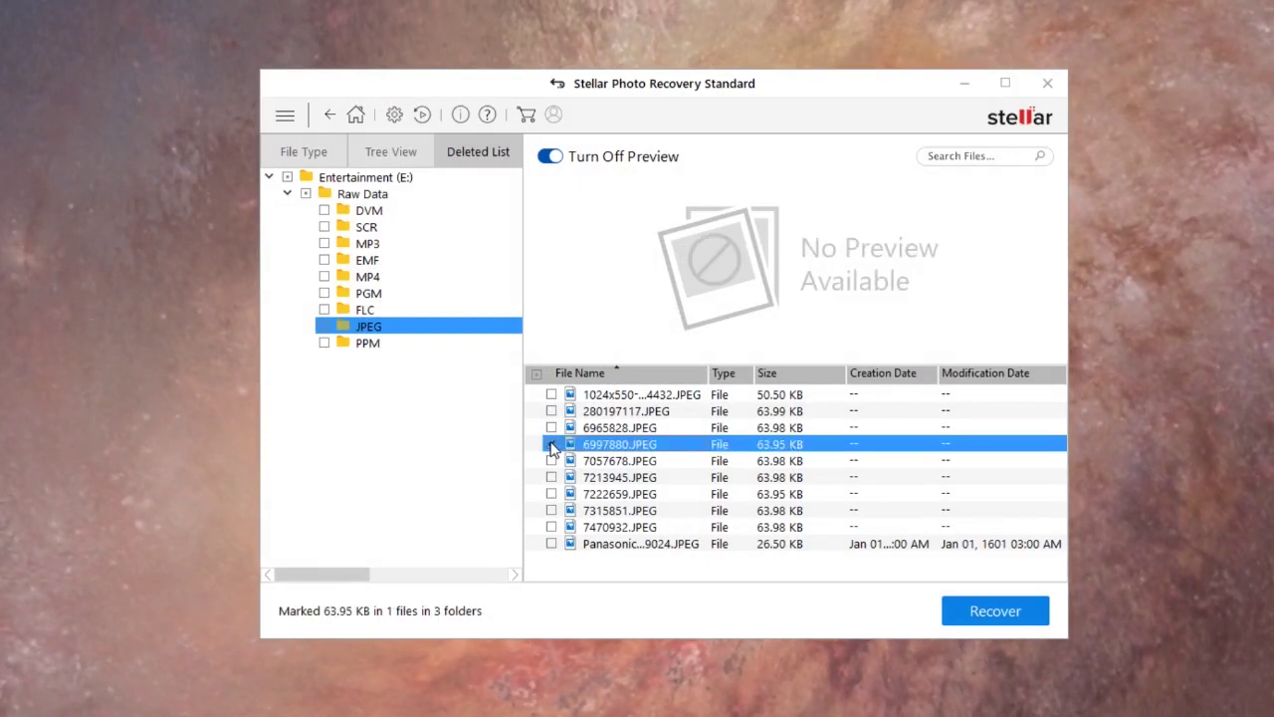
{"action": "left_click", "coordinate": [996, 611]}
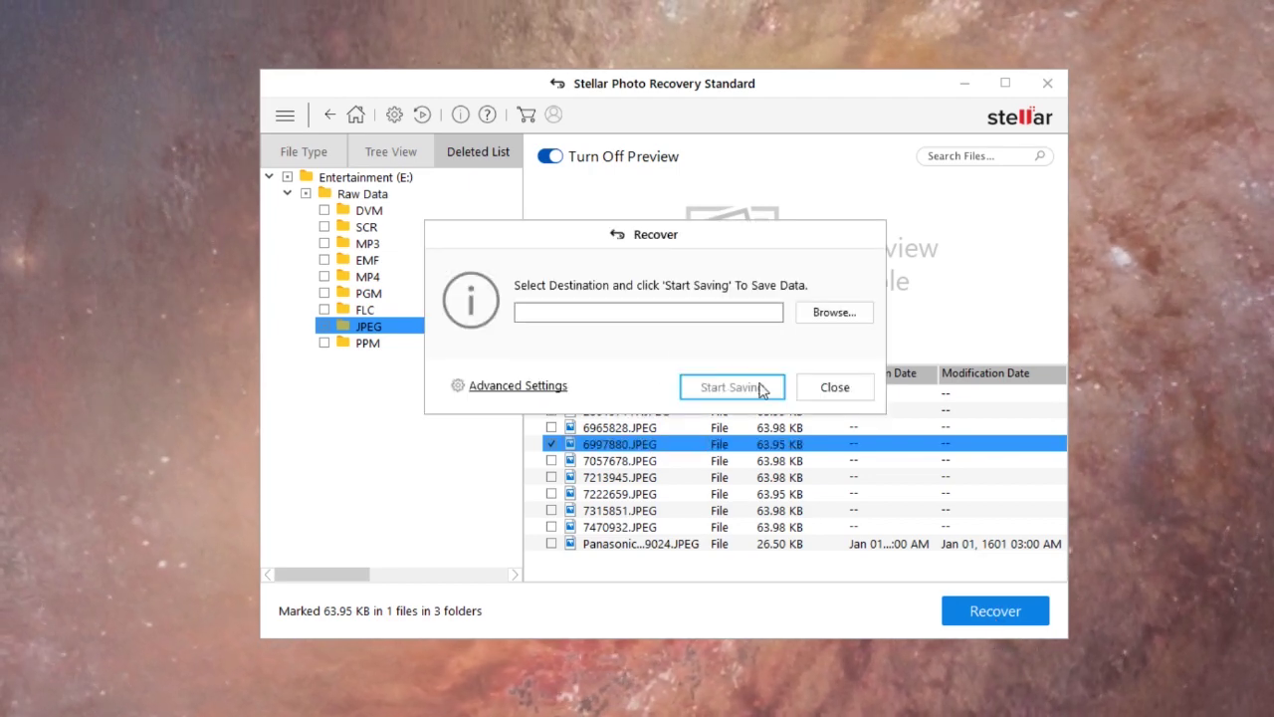
{"action": "left_click", "coordinate": [831, 314]}
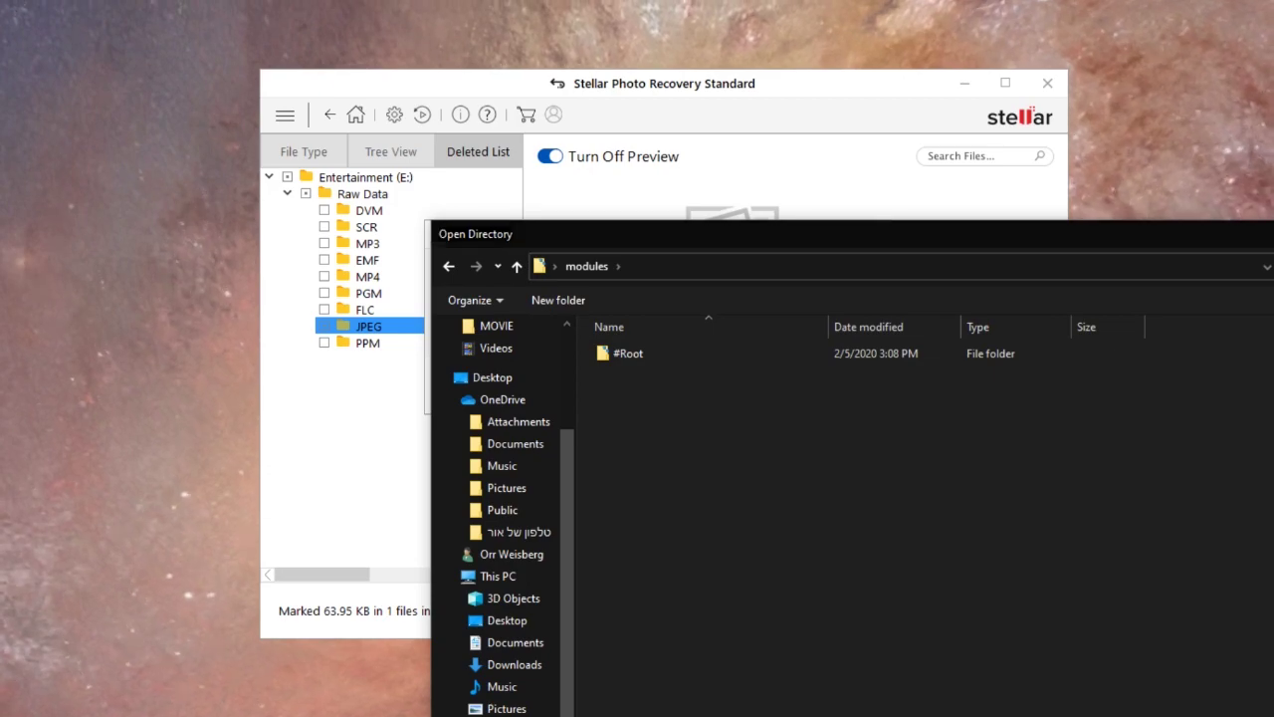
{"action": "key", "text": "Return"}
{"action": "left_click", "coordinate": [732, 388]}
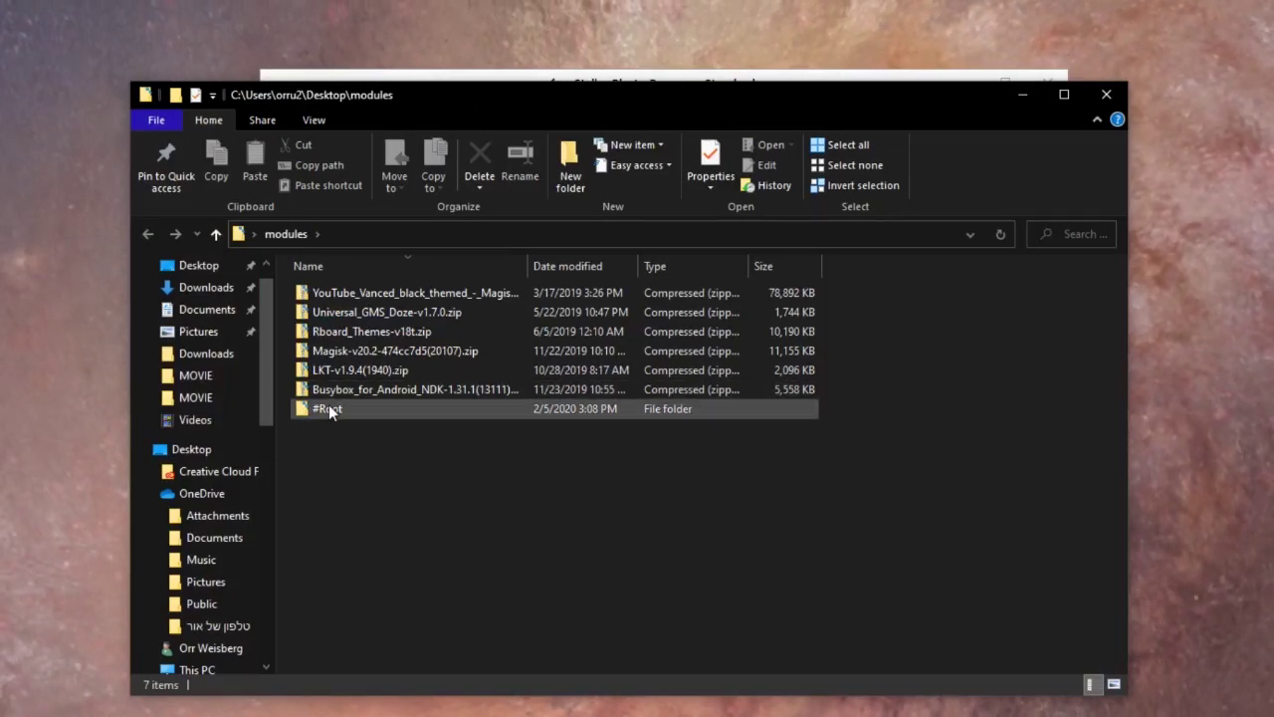
Step: Open the recovered 6997880.JPEG from #Root\Raw Data\JPEG in the modules folder to check it
{"action": "double_click", "coordinate": [328, 404]}
{"action": "double_click", "coordinate": [337, 298]}
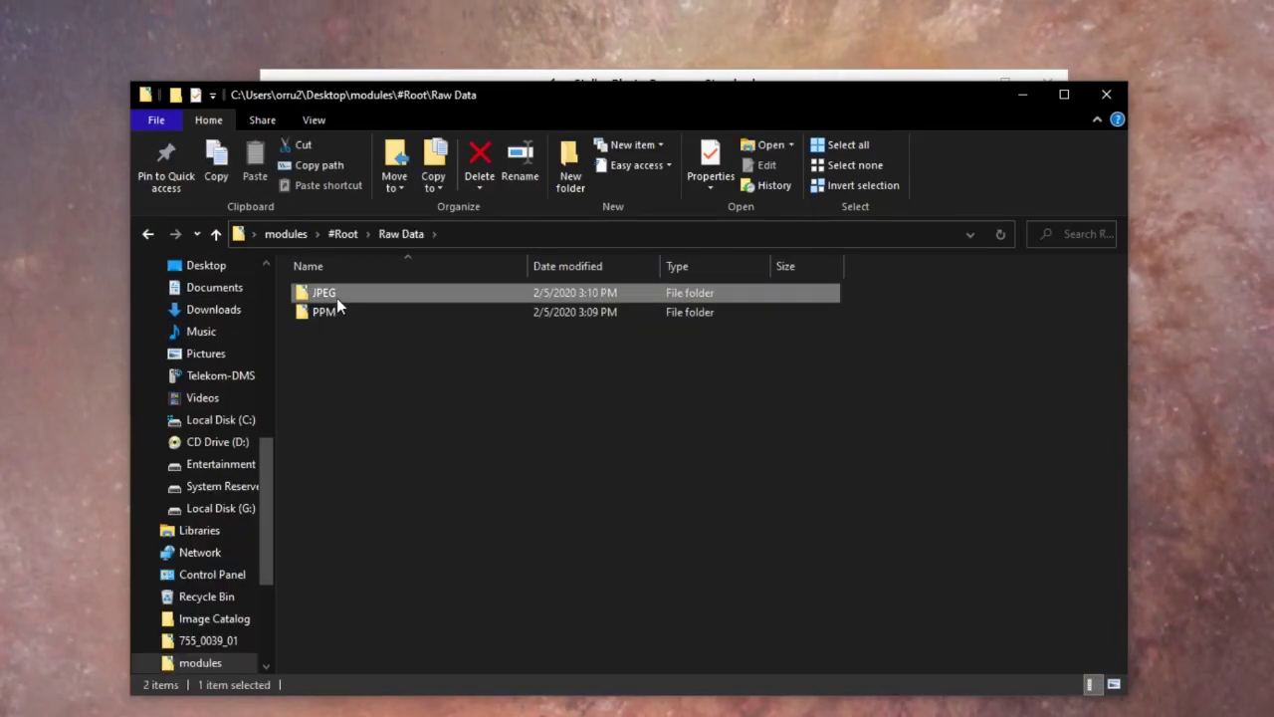
{"action": "double_click", "coordinate": [337, 298]}
{"action": "left_click", "coordinate": [338, 305]}
{"action": "double_click", "coordinate": [339, 306]}
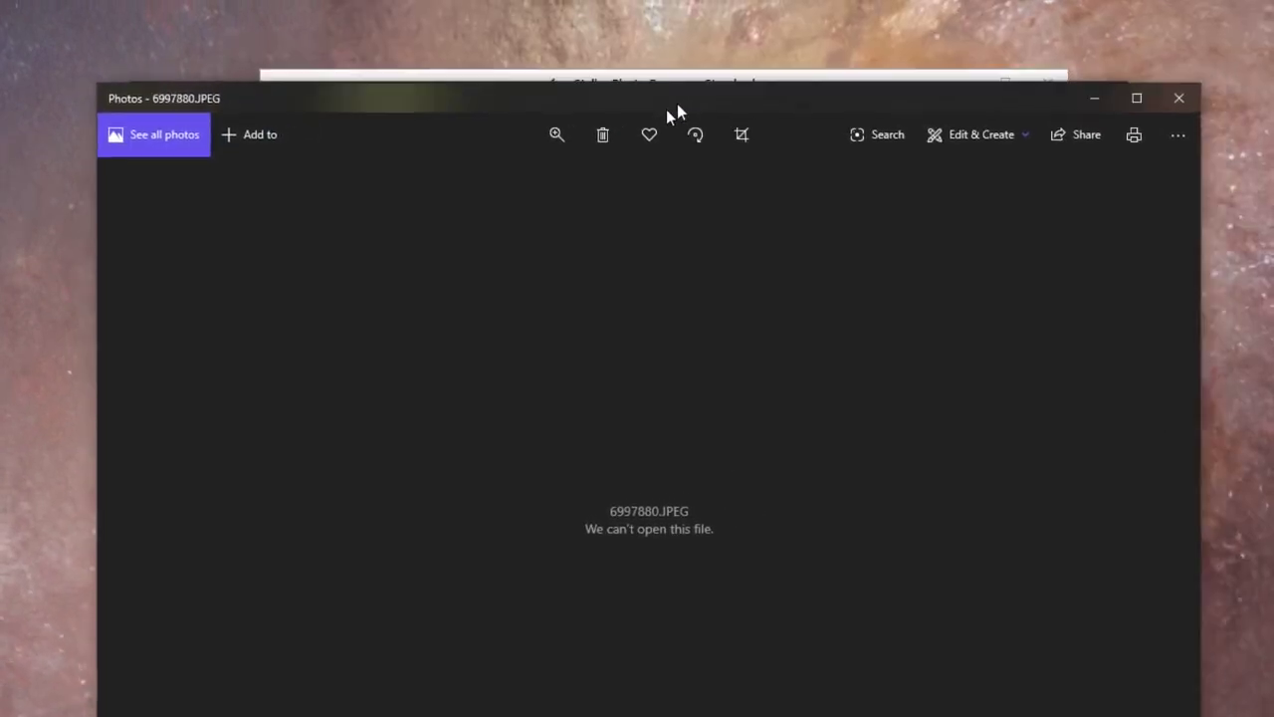
{"action": "left_click_drag", "start_coordinate": [678, 114], "coordinate": [630, 1]}
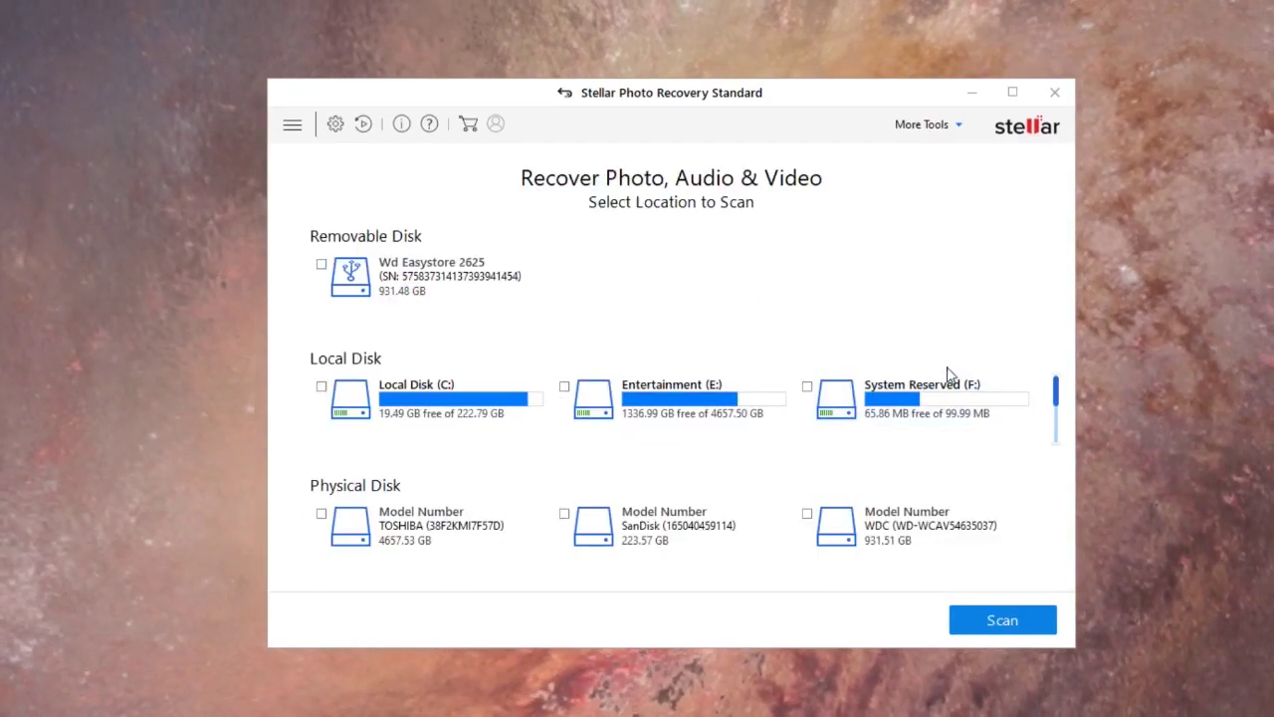
Step: Select the Wd Easystore 2625 removable disk and delete For presentation 02.01.20.mp4 from easystore (H:) in File Explorer
{"action": "left_click", "coordinate": [436, 284]}
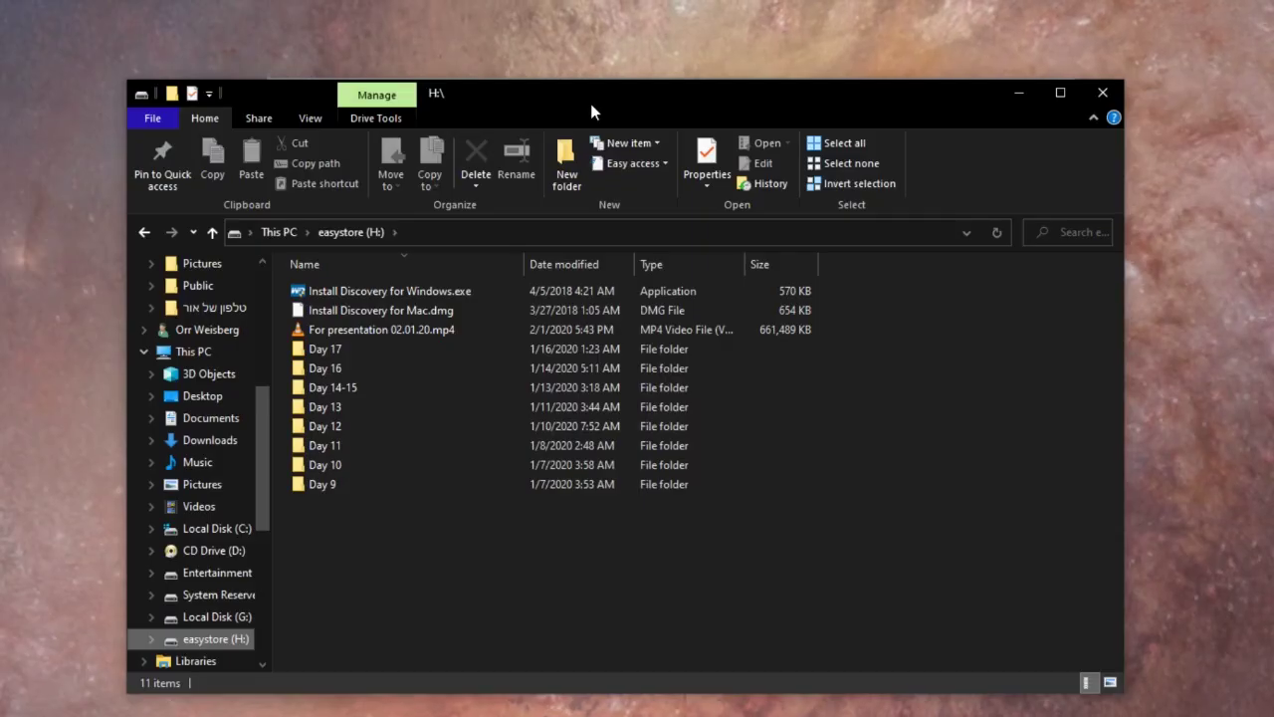
{"action": "left_click", "coordinate": [411, 325]}
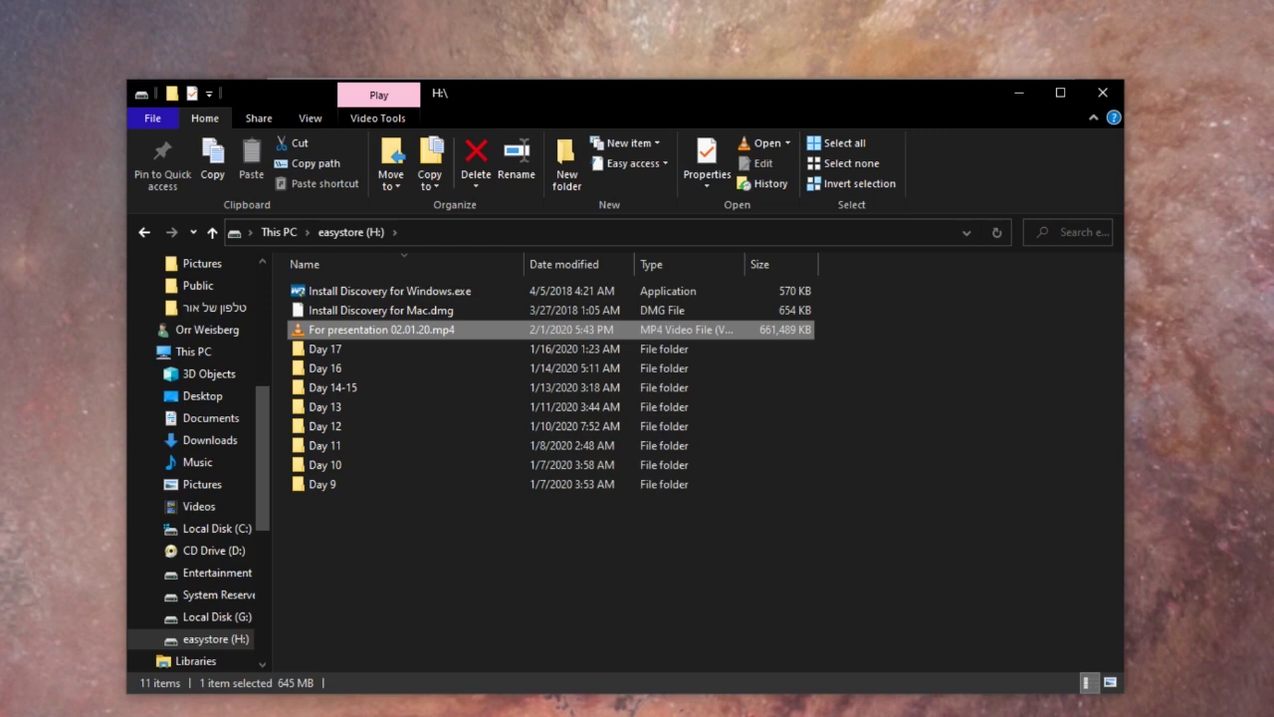
{"action": "key", "text": "Delete"}
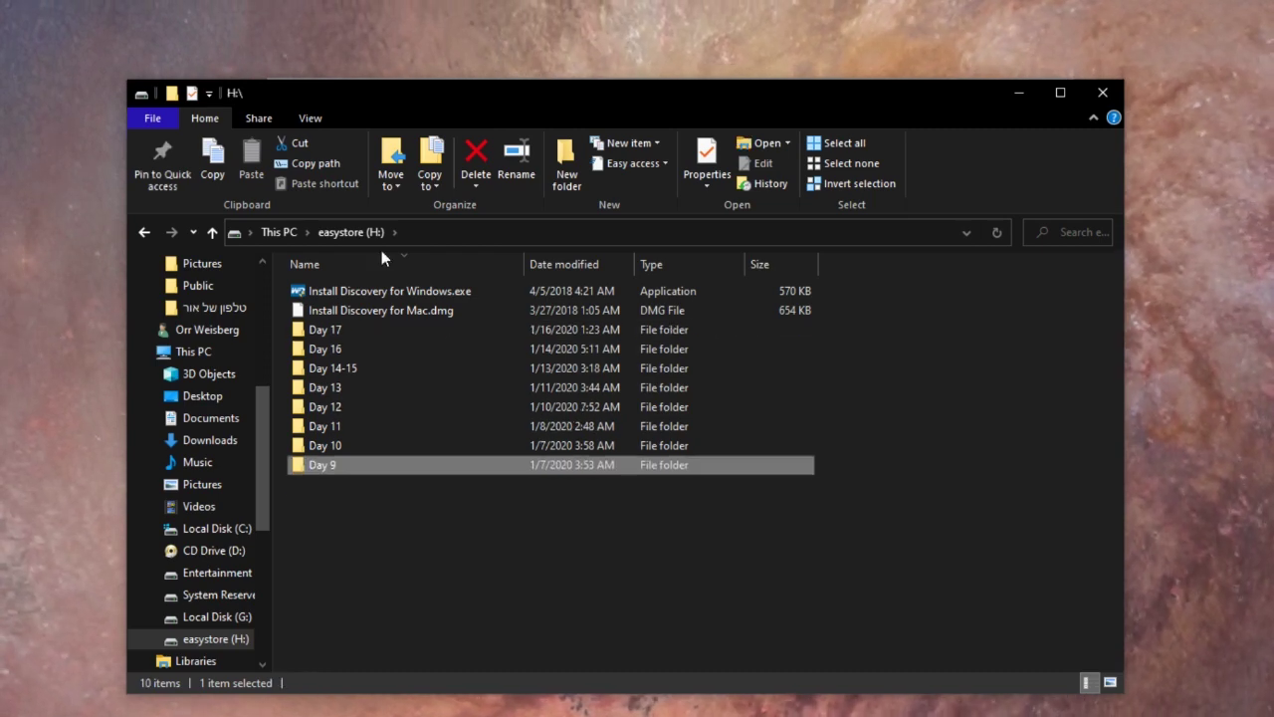
Step: Return to Stellar Photo Recovery, start scanning the Wd Easystore 2625 removable disk and abort the scan
{"action": "left_click", "coordinate": [450, 598]}
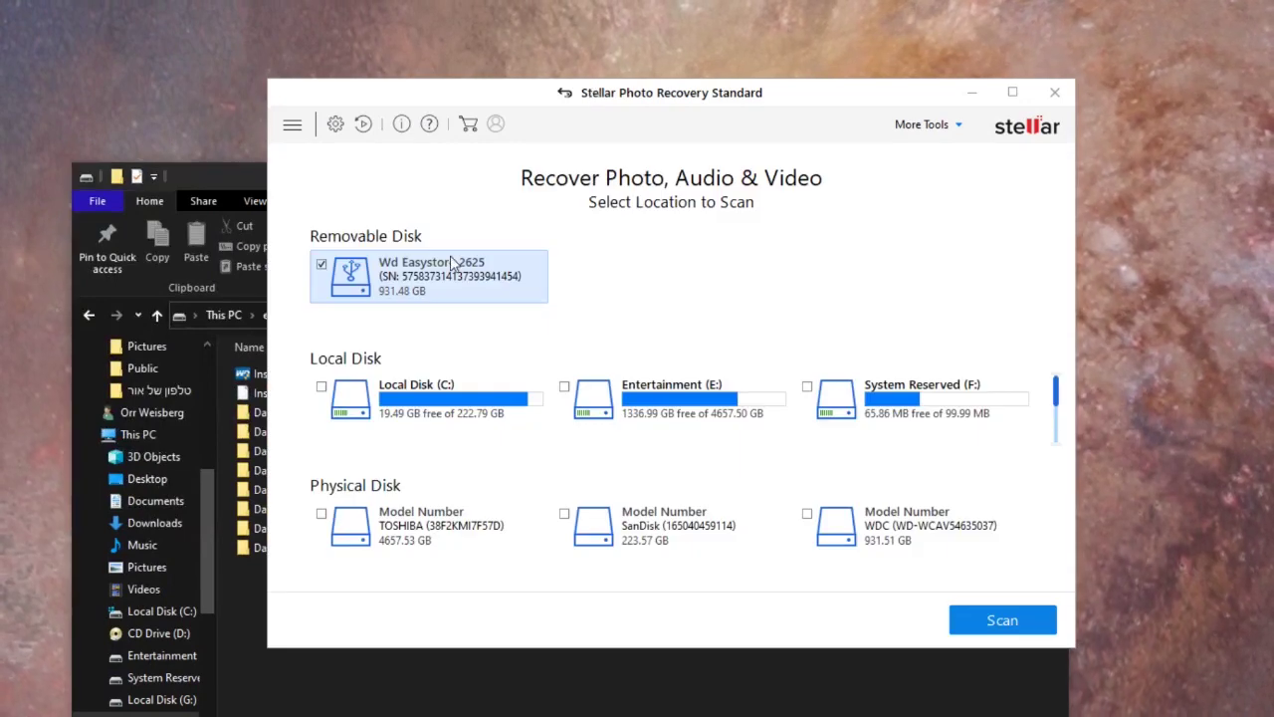
{"action": "left_click", "coordinate": [1018, 616]}
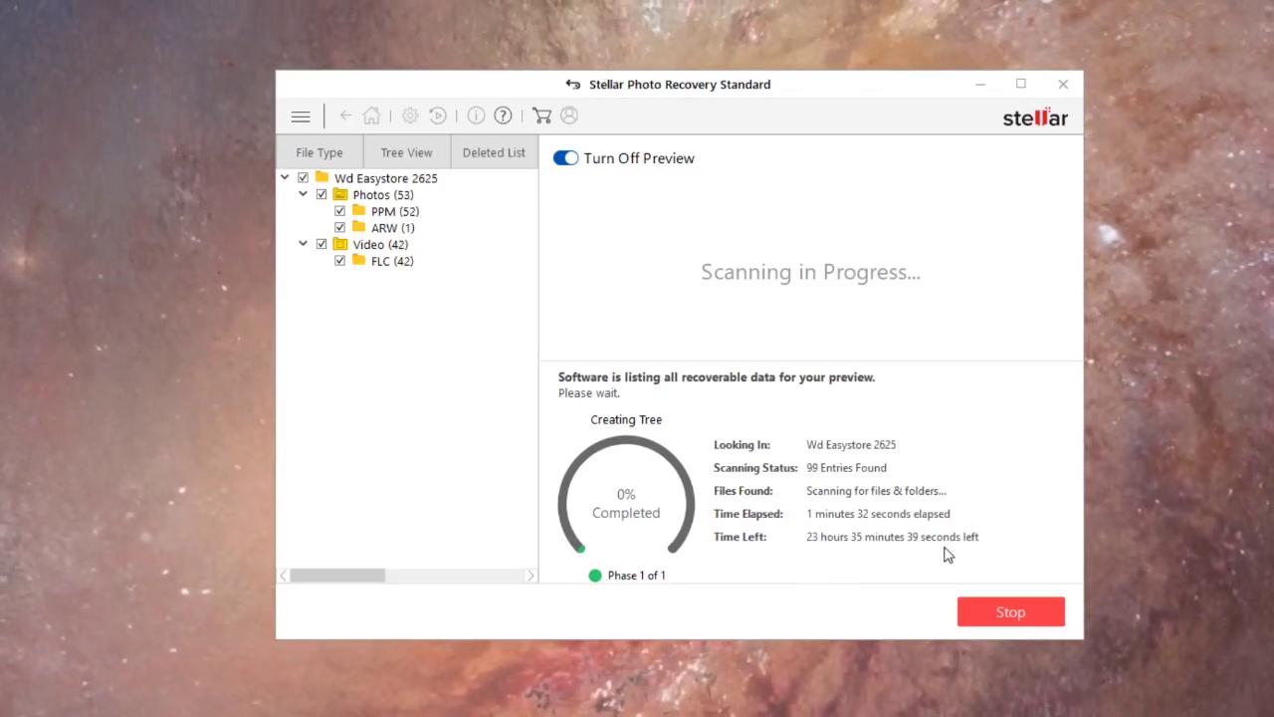
{"action": "left_click", "coordinate": [999, 608]}
{"action": "left_click", "coordinate": [754, 396]}
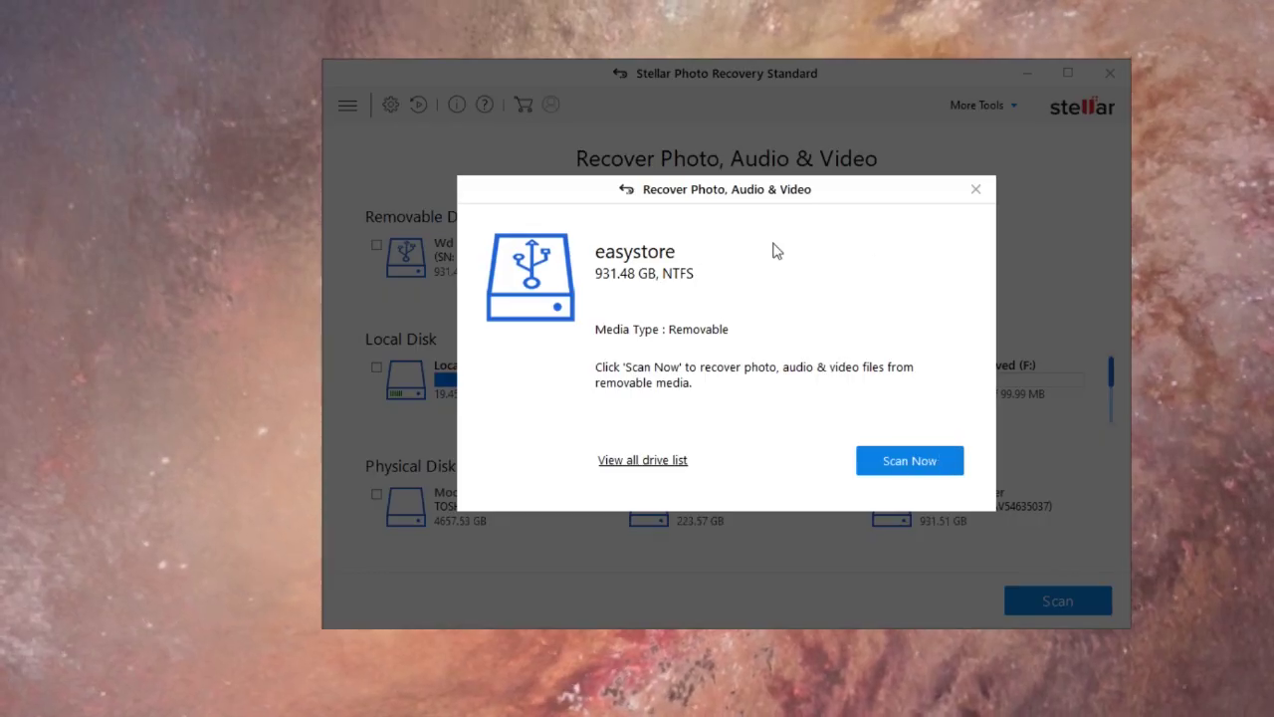
Step: Scan the easystore removable drive for photos, audio and video, and check the results' deleted list and folder tree
{"action": "left_click", "coordinate": [909, 461]}
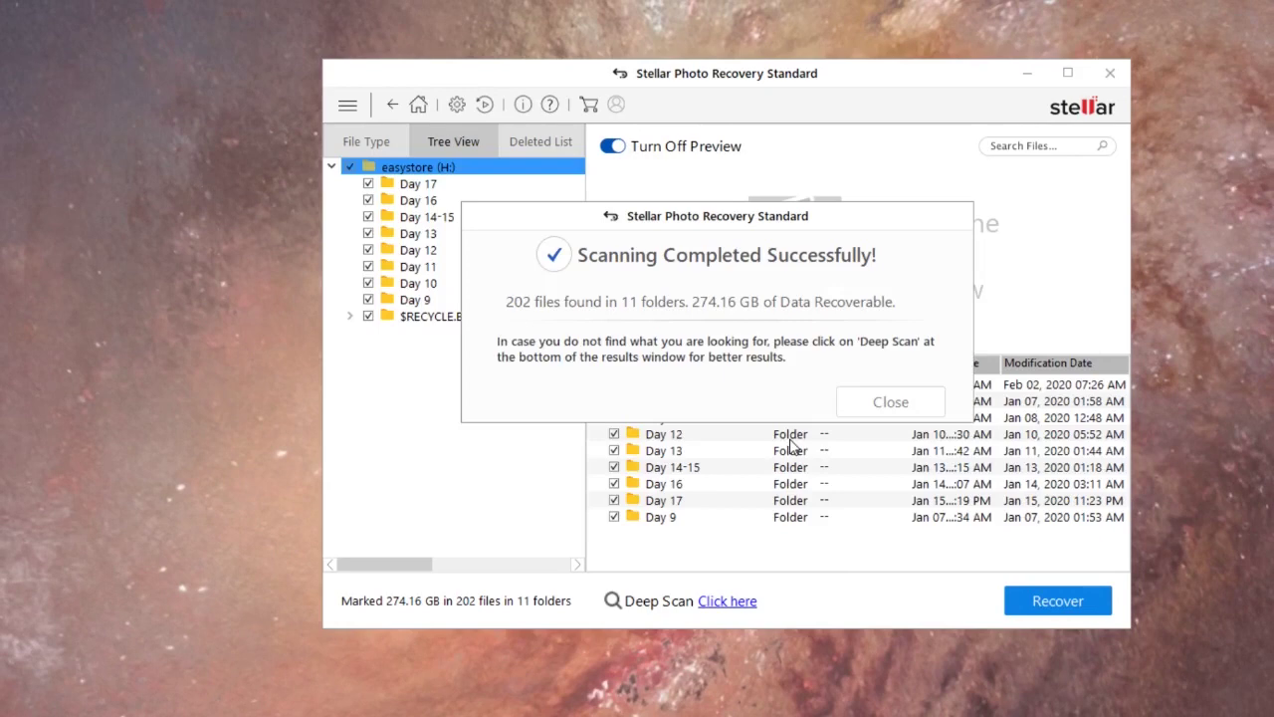
{"action": "left_click", "coordinate": [908, 400]}
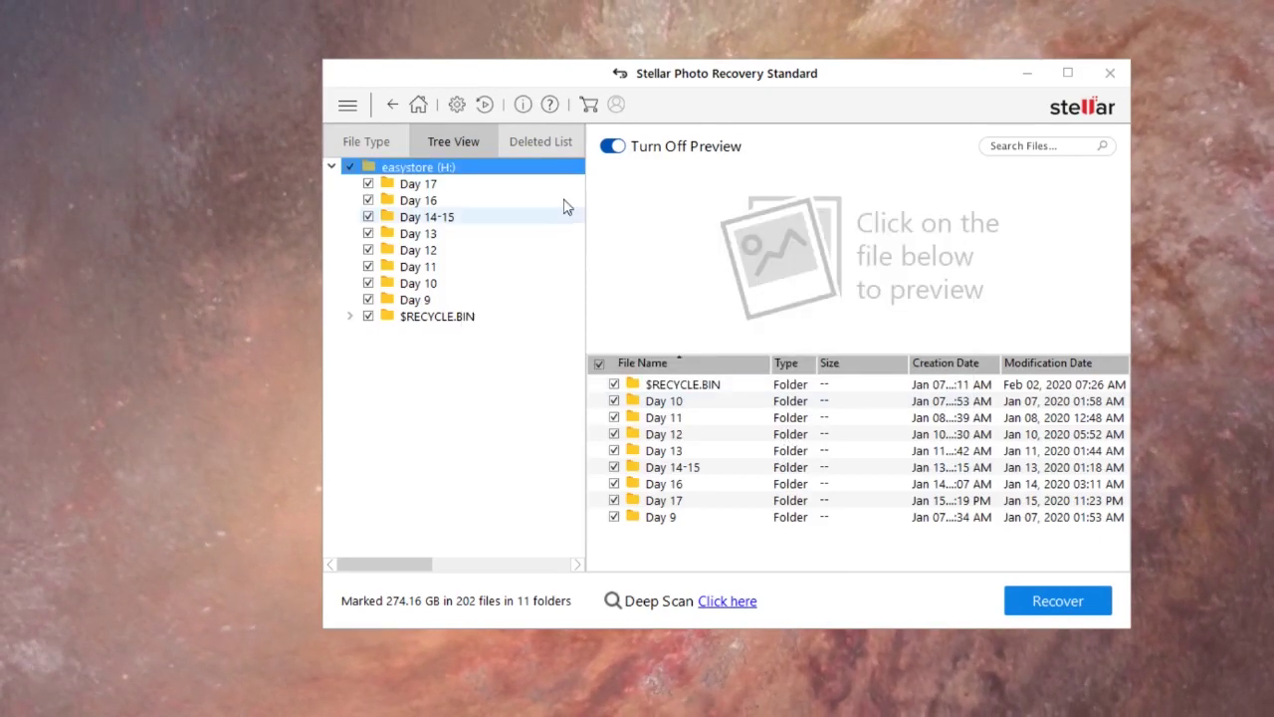
{"action": "left_click", "coordinate": [555, 139]}
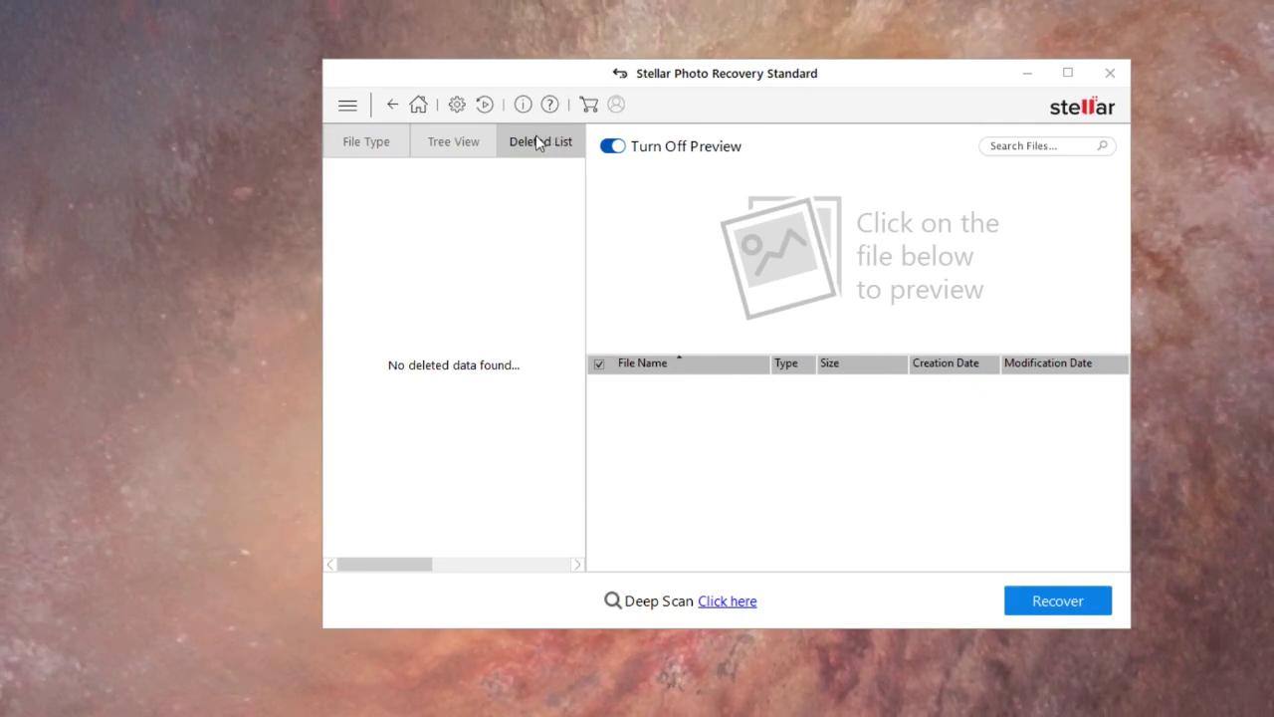
{"action": "left_click", "coordinate": [454, 136]}
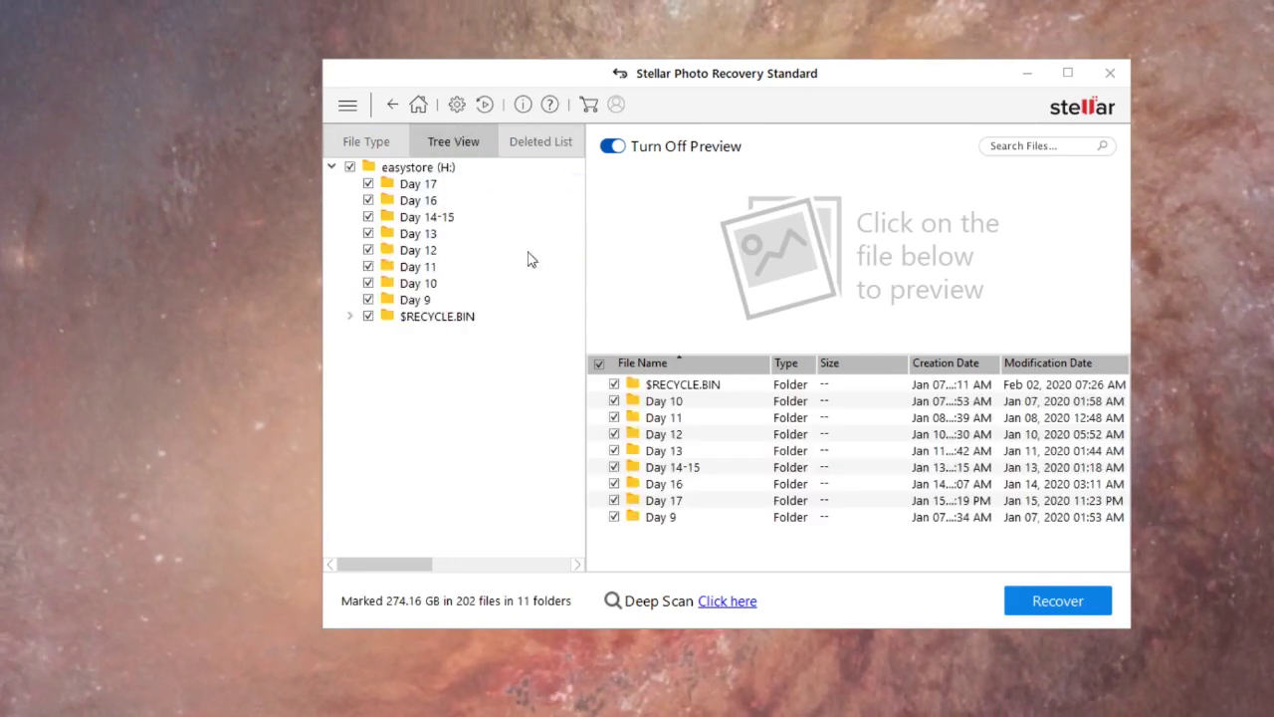
{"action": "left_click", "coordinate": [528, 149]}
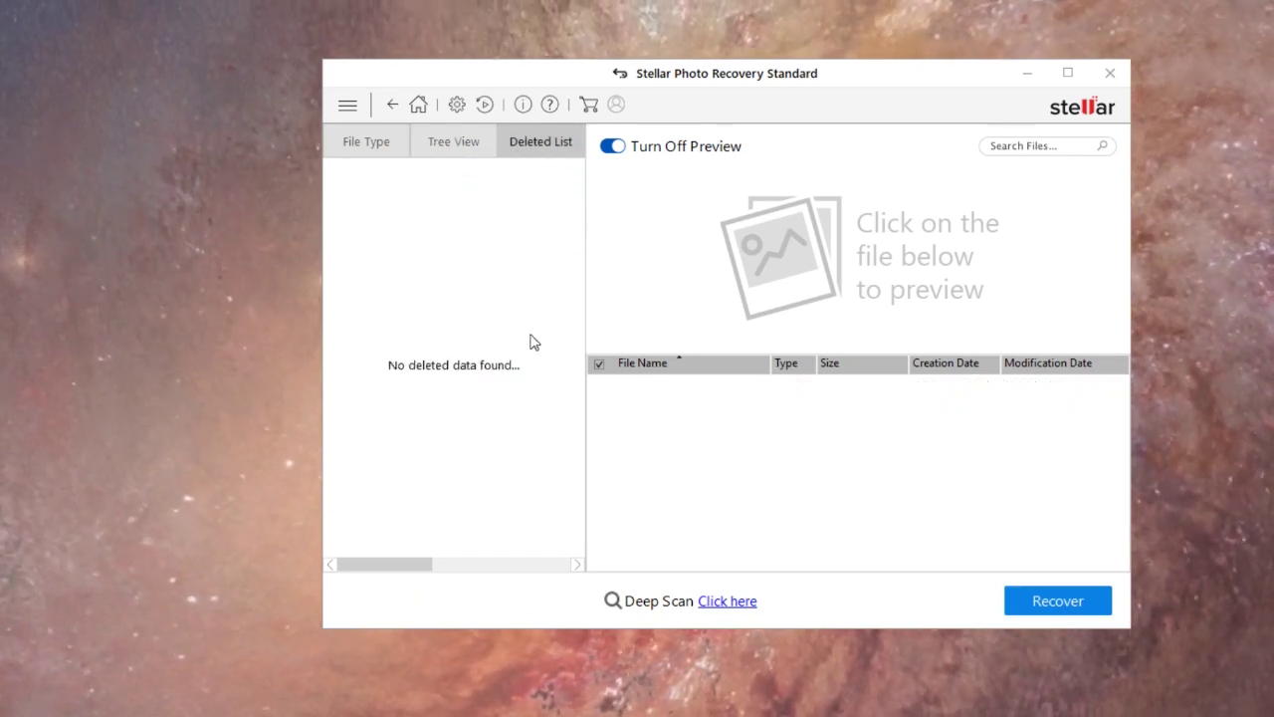
Step: Start a deep scan of the easystore (H:) drive and abort it partway
{"action": "left_click", "coordinate": [707, 601]}
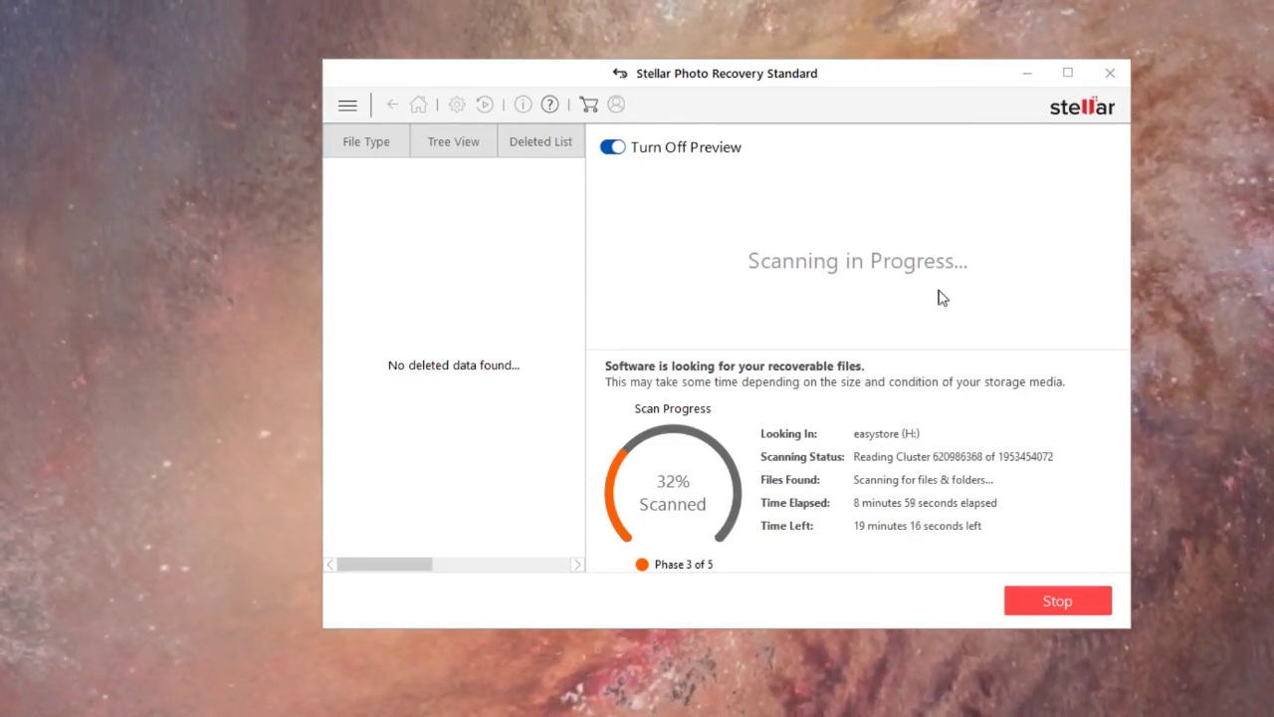
{"action": "left_click", "coordinate": [1054, 599]}
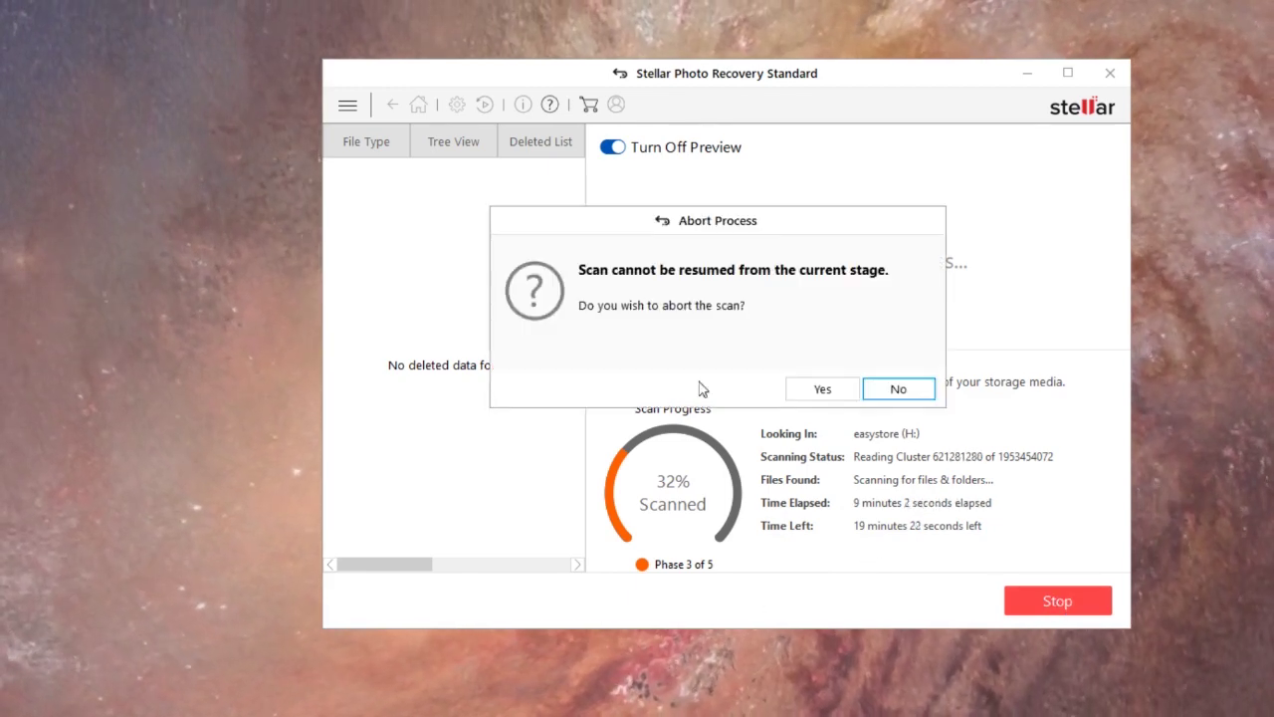
{"action": "left_click", "coordinate": [814, 389]}
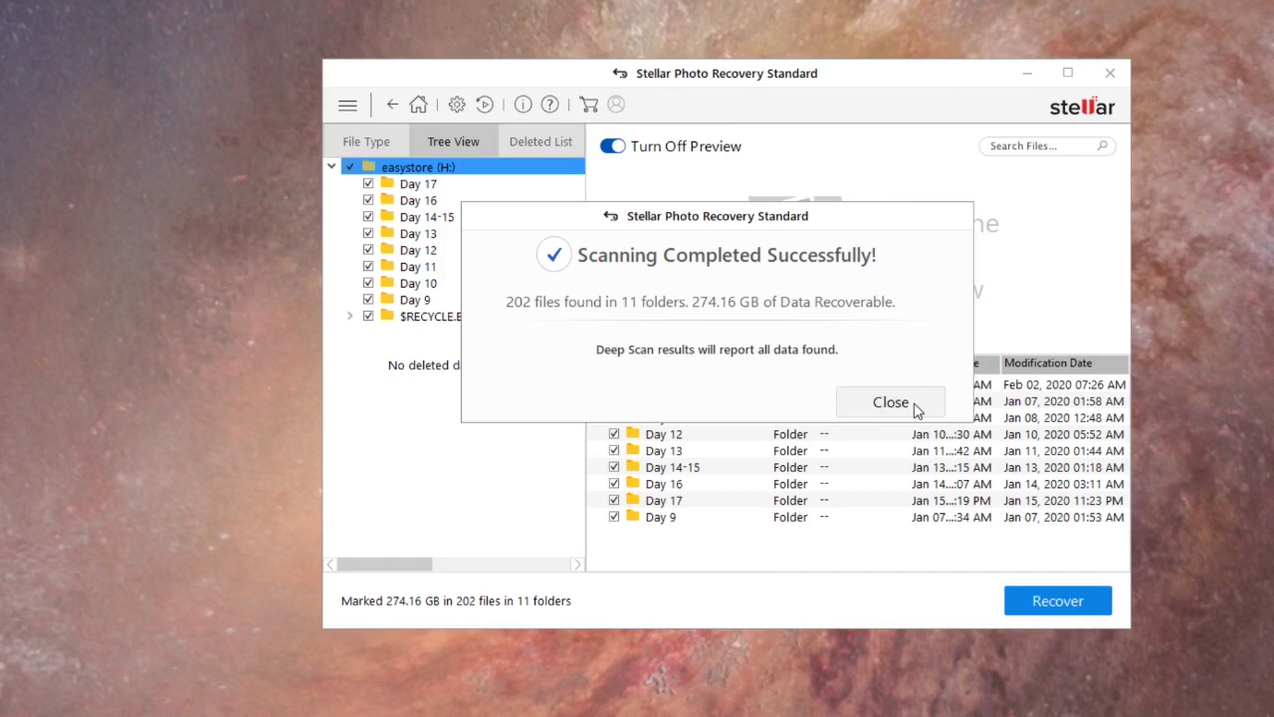
Step: Check the deleted list and folder tree of the deep scan results for easystore (H:)
{"action": "left_click", "coordinate": [916, 405]}
{"action": "left_click", "coordinate": [566, 140]}
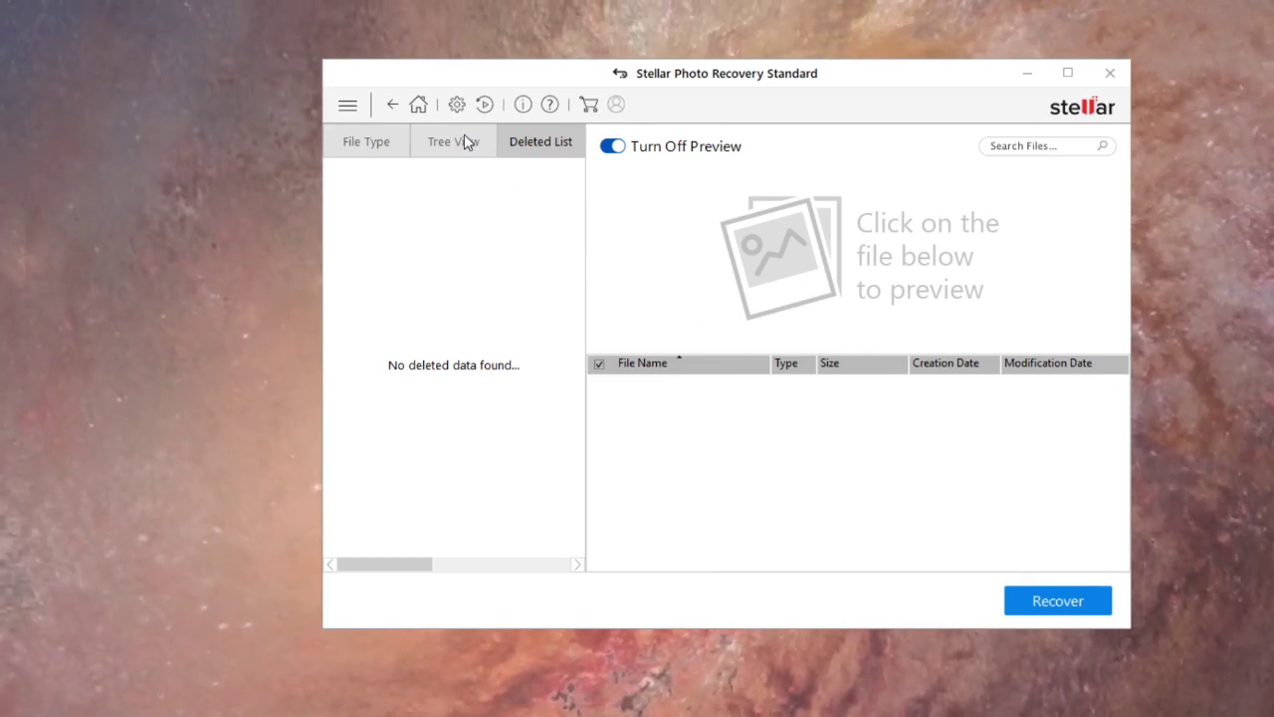
{"action": "left_click", "coordinate": [466, 142]}
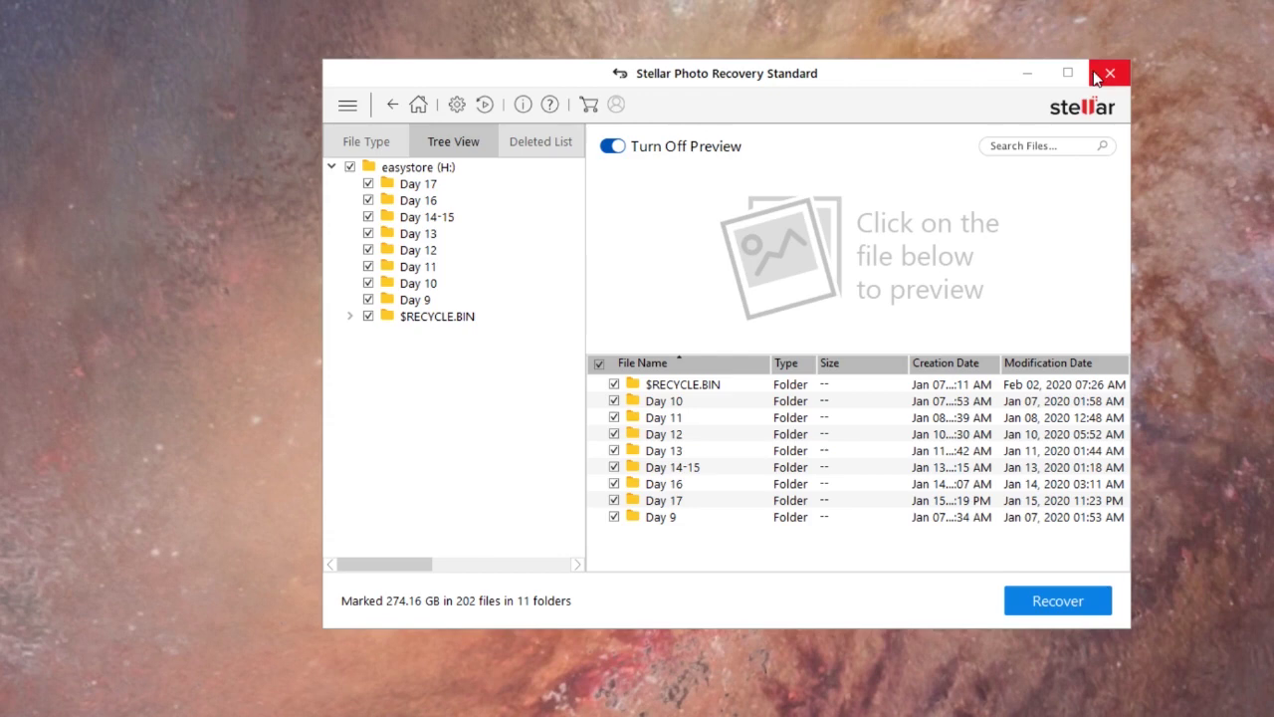